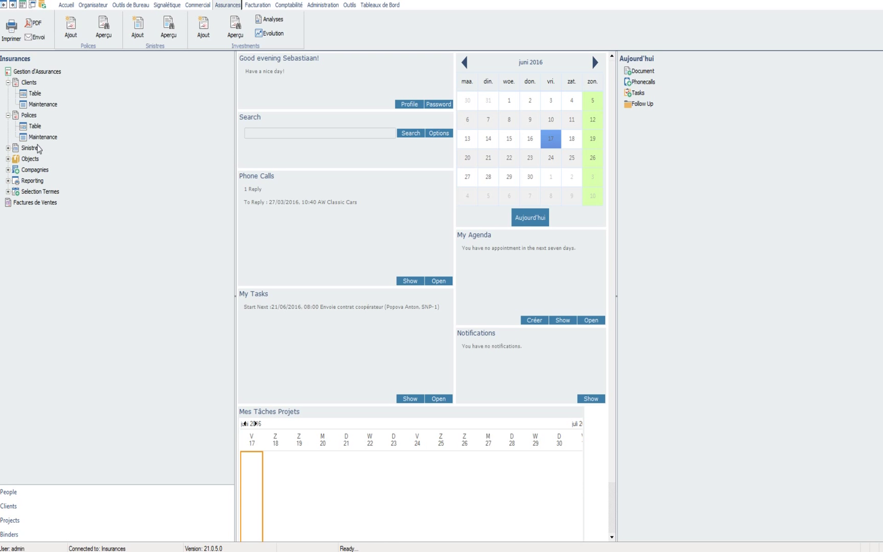
{"action": "double_click", "coordinate": [44, 137]}
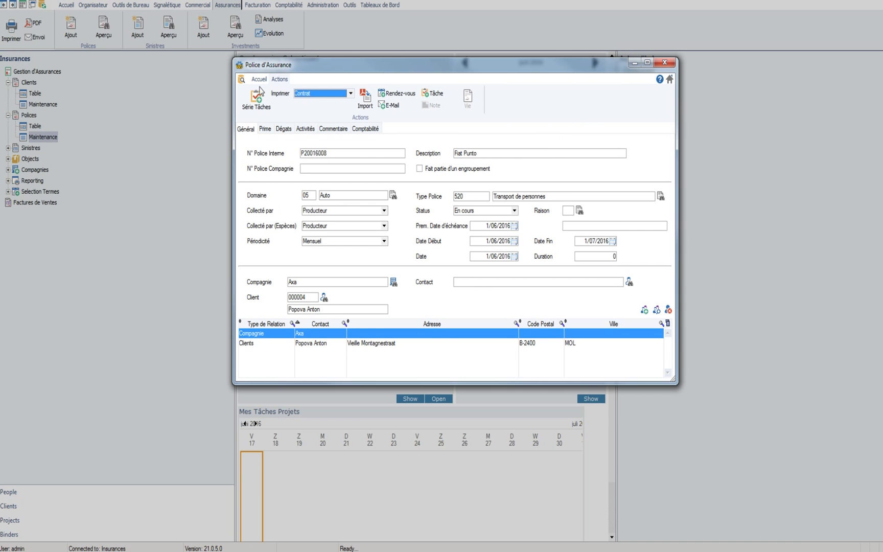
{"action": "left_click", "coordinate": [258, 81]}
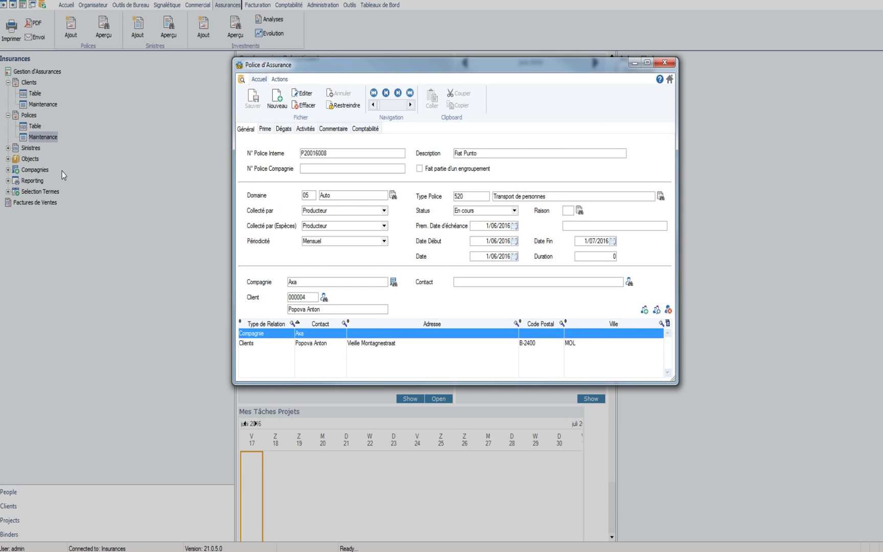
{"action": "left_click_drag", "start_coordinate": [372, 62], "coordinate": [338, 36]}
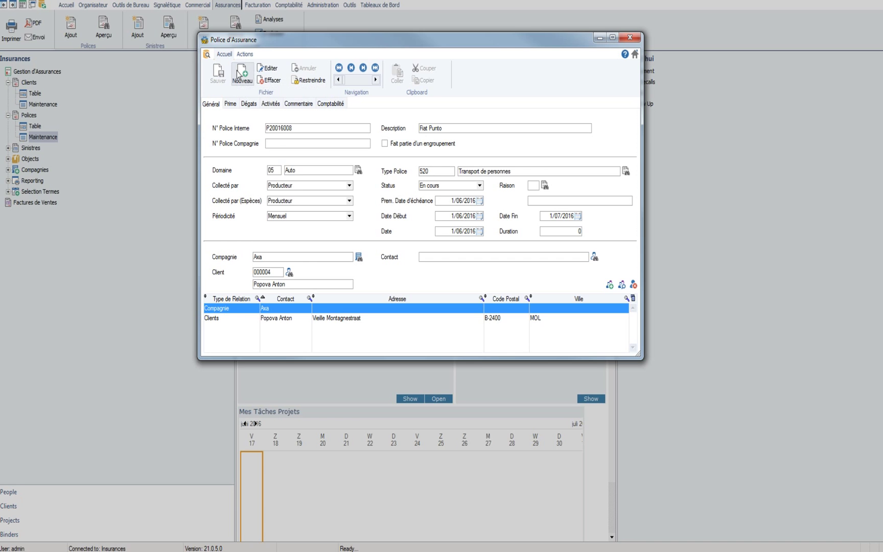
{"action": "left_click", "coordinate": [247, 71]}
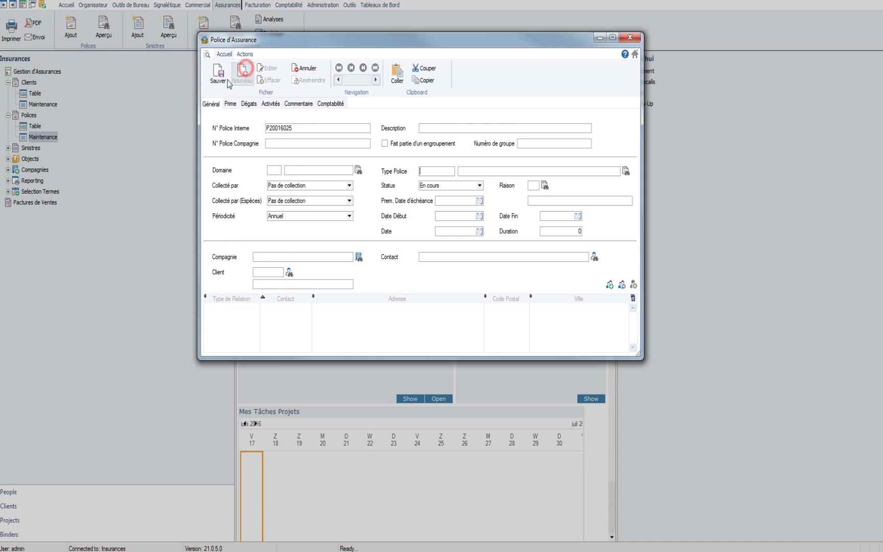
{"action": "double_click", "coordinate": [301, 127]}
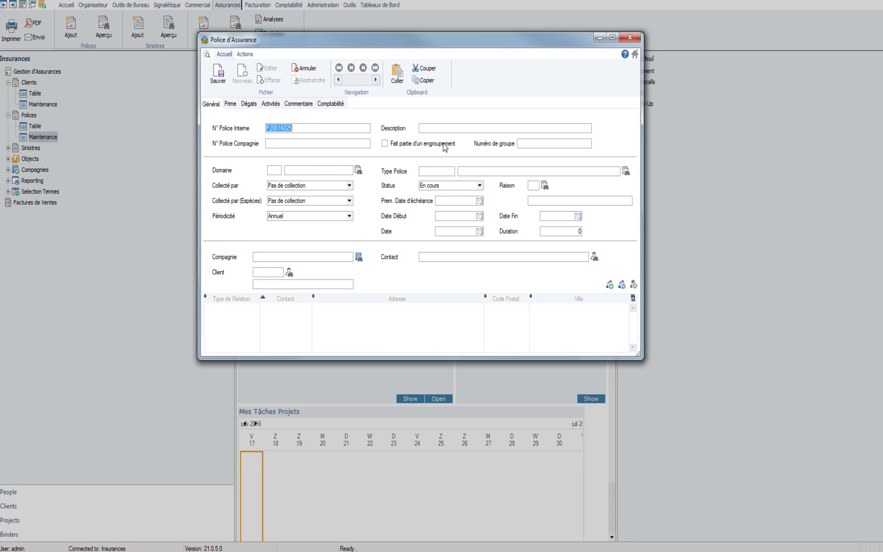
{"action": "left_click", "coordinate": [426, 129]}
{"action": "type", "text": "Auto Fiat Panda"}
{"action": "left_click", "coordinate": [366, 142]}
Step: Set the policy domain to 05 Auto
{"action": "left_click", "coordinate": [358, 170]}
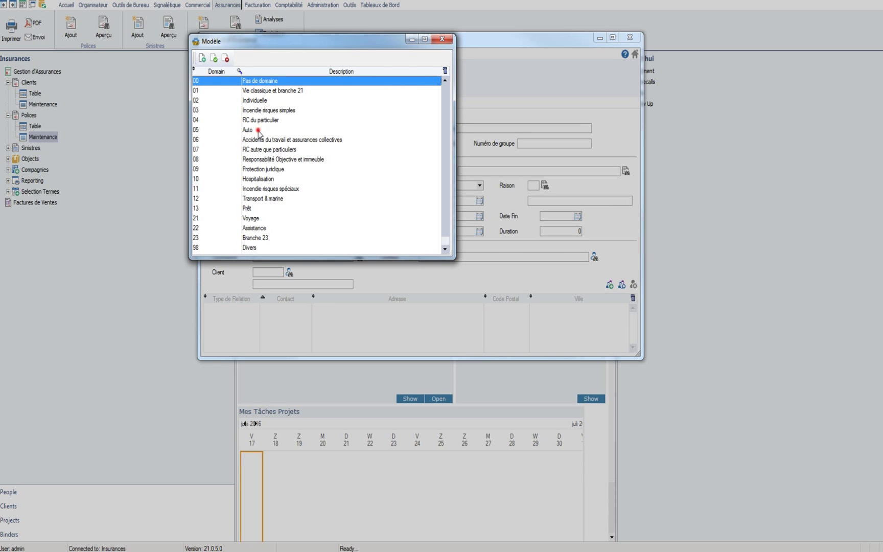
{"action": "left_click", "coordinate": [259, 131]}
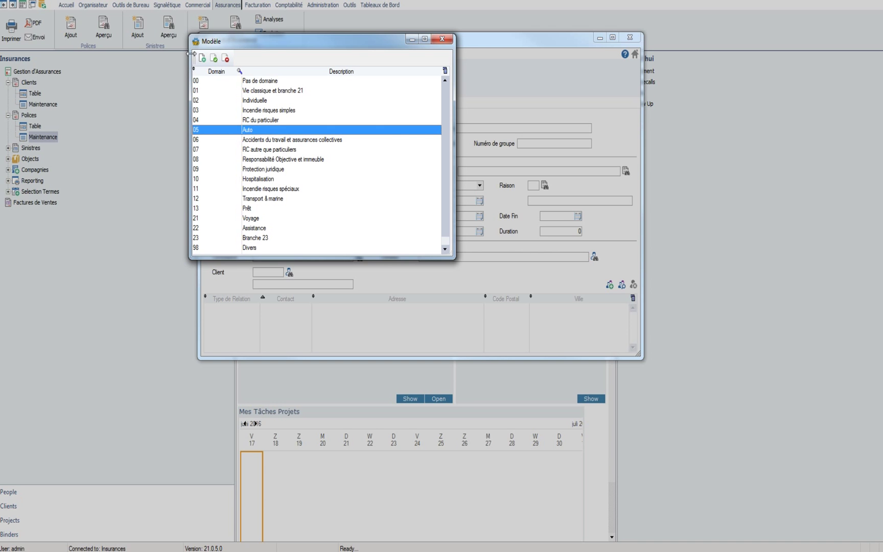
{"action": "left_click", "coordinate": [214, 59]}
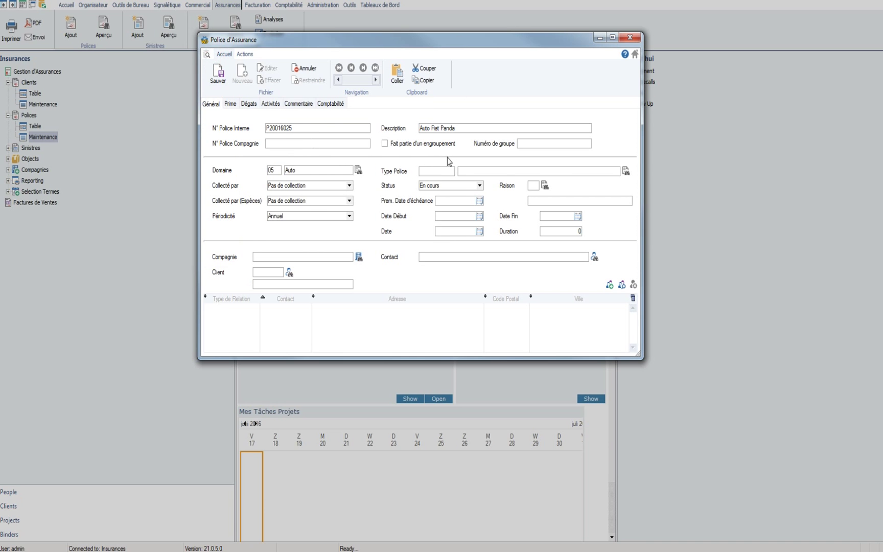
Step: Set the policy type to 520 Transport de personnes
{"action": "left_click", "coordinate": [625, 172]}
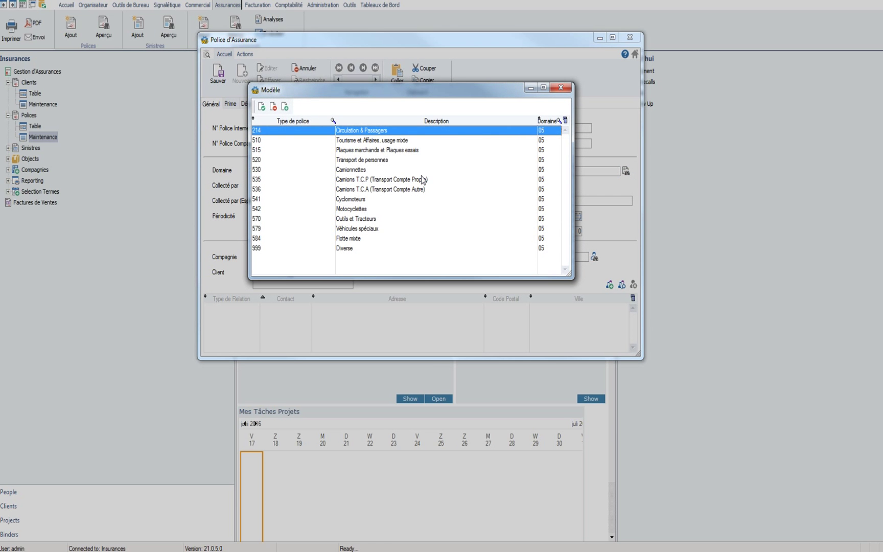
{"action": "left_click", "coordinate": [358, 160]}
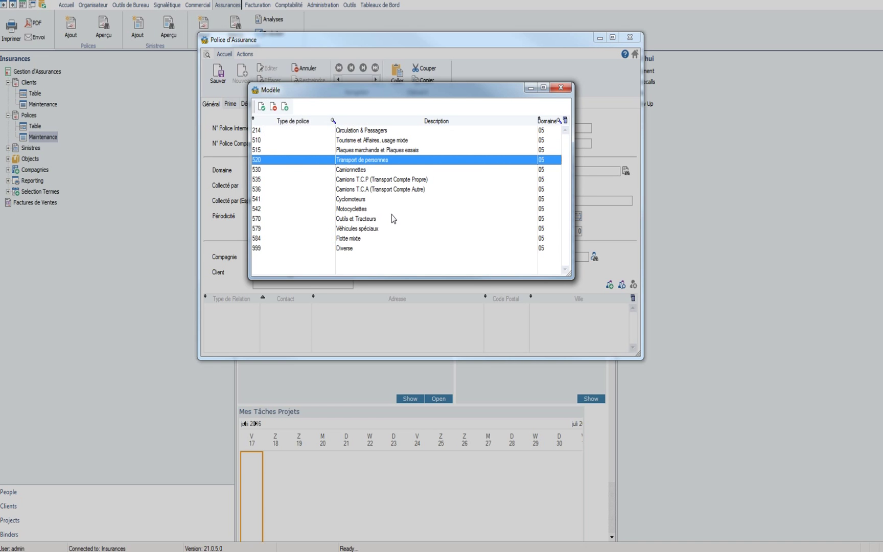
{"action": "left_click", "coordinate": [338, 142]}
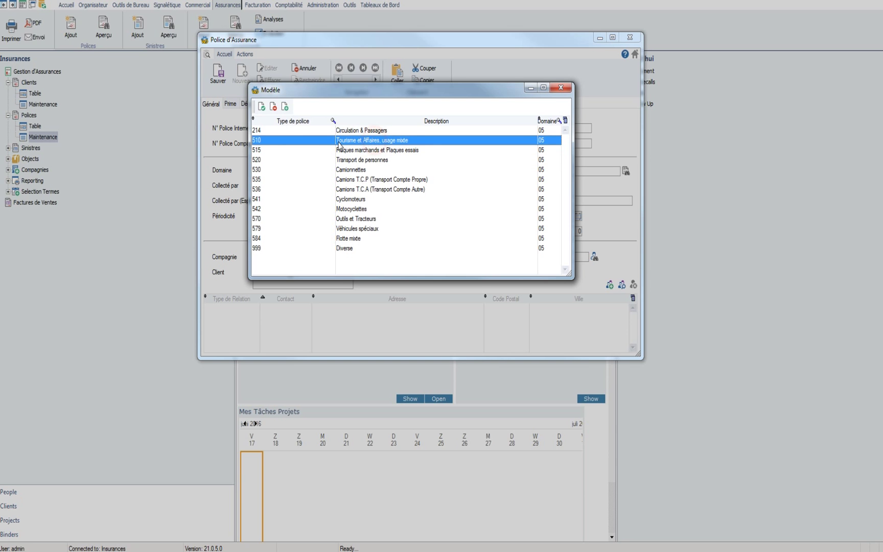
{"action": "left_click", "coordinate": [366, 161]}
{"action": "left_click", "coordinate": [261, 107]}
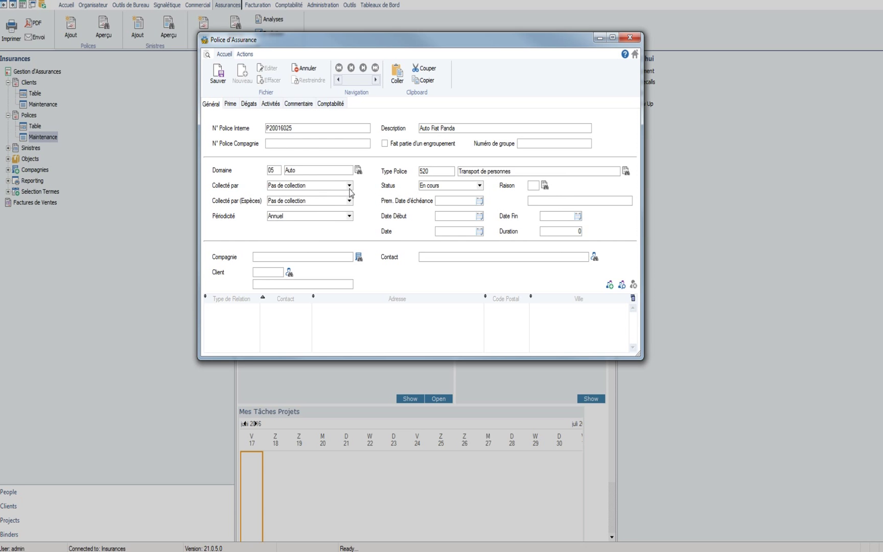
Step: Set both Collecté par fields to Producteur and Périodicité to Mensuel
{"action": "left_click", "coordinate": [350, 188]}
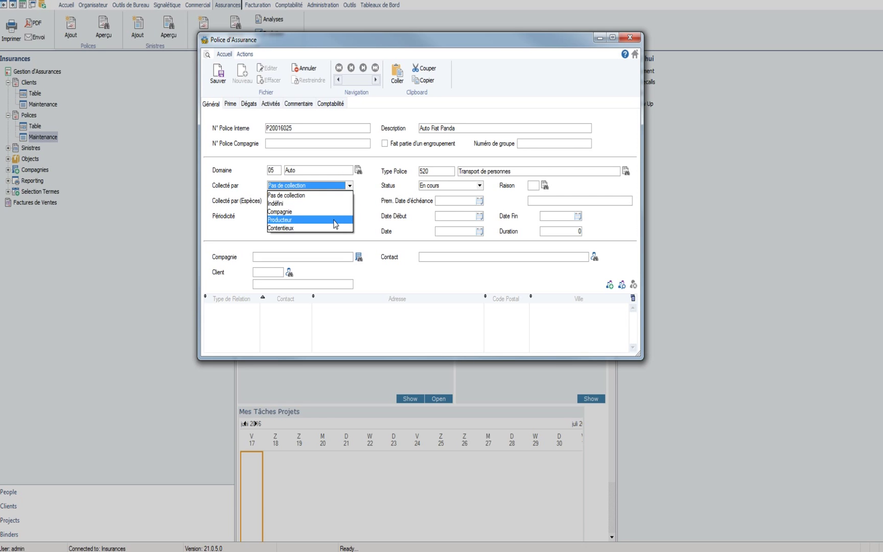
{"action": "left_click", "coordinate": [334, 220]}
{"action": "left_click", "coordinate": [350, 201]}
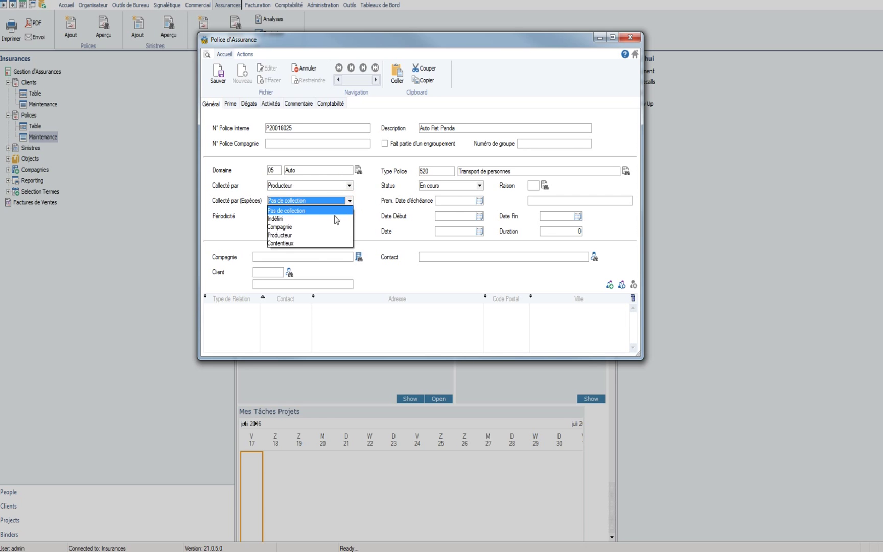
{"action": "left_click", "coordinate": [327, 235]}
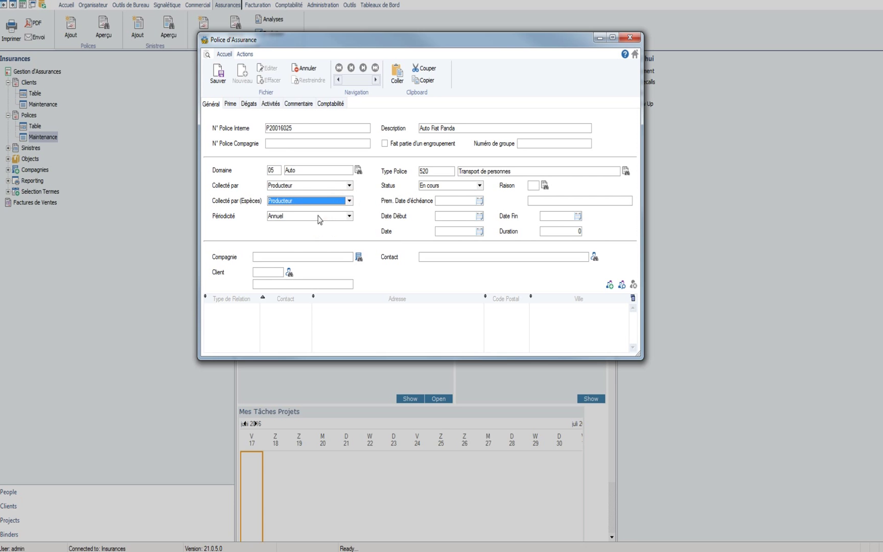
{"action": "left_click", "coordinate": [349, 216]}
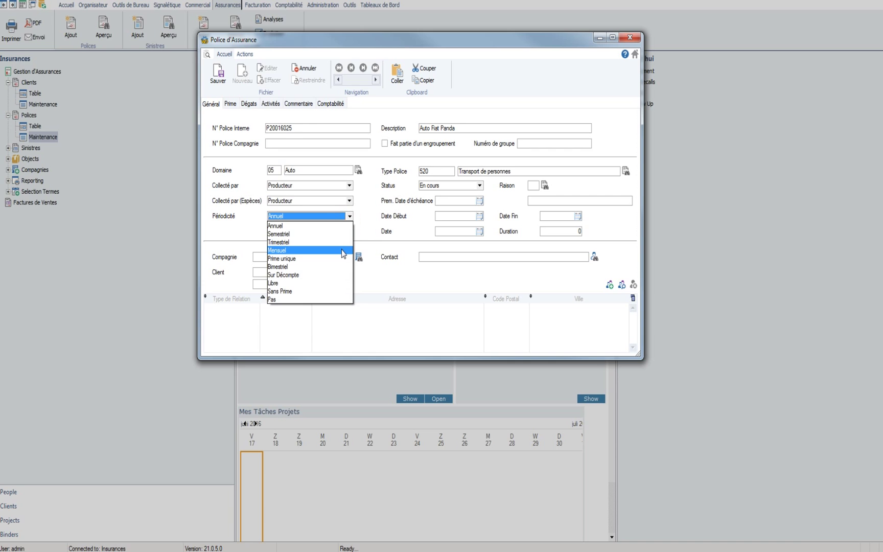
{"action": "left_click", "coordinate": [341, 250]}
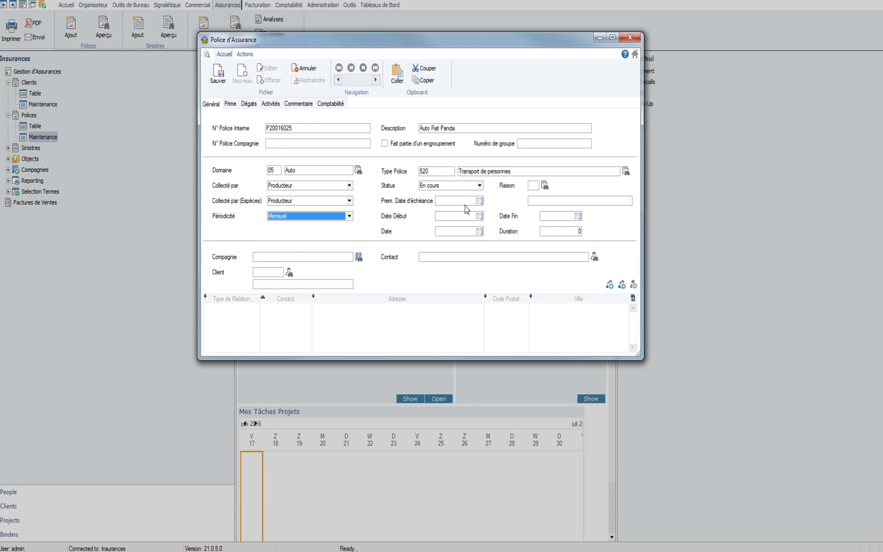
Step: Set the first due, start and policy dates to 17/06/2016 and the end date to 17/06/2017
{"action": "left_click", "coordinate": [480, 200]}
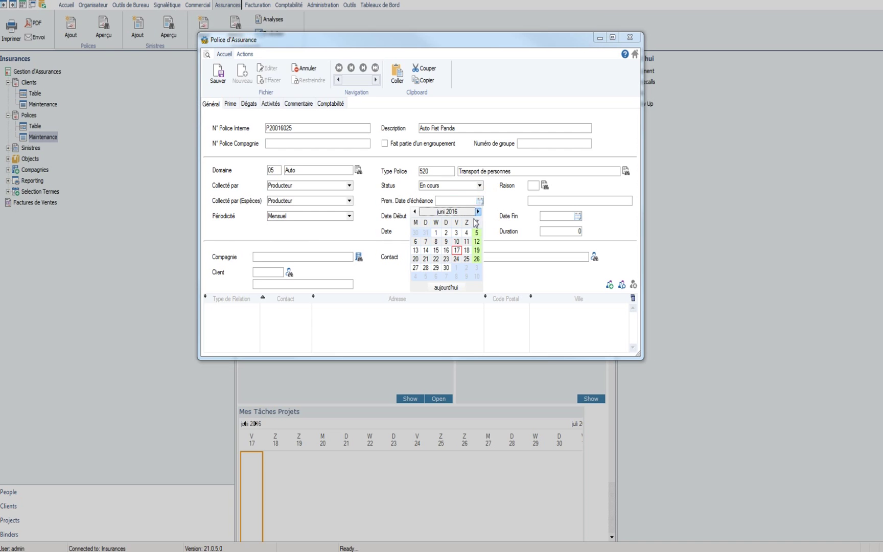
{"action": "left_click", "coordinate": [461, 250]}
{"action": "left_click", "coordinate": [480, 216]}
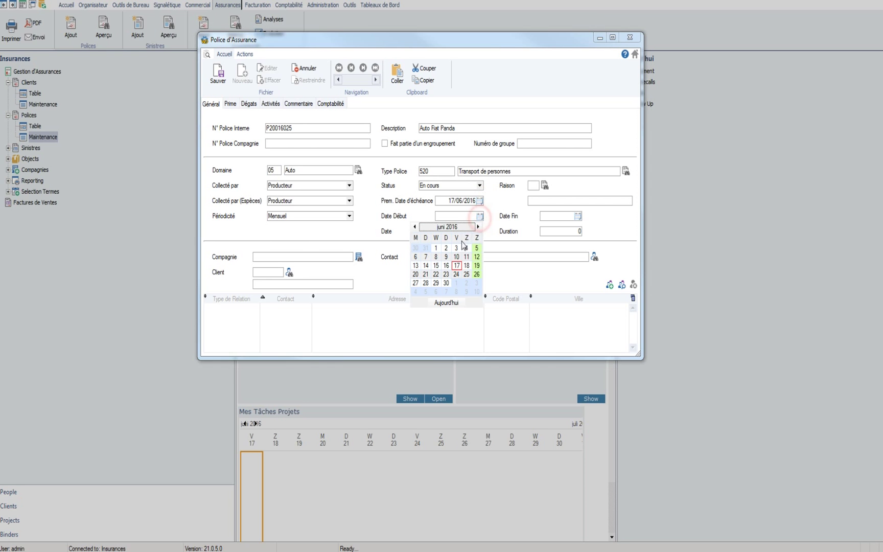
{"action": "left_click", "coordinate": [457, 265]}
{"action": "left_click", "coordinate": [480, 231]}
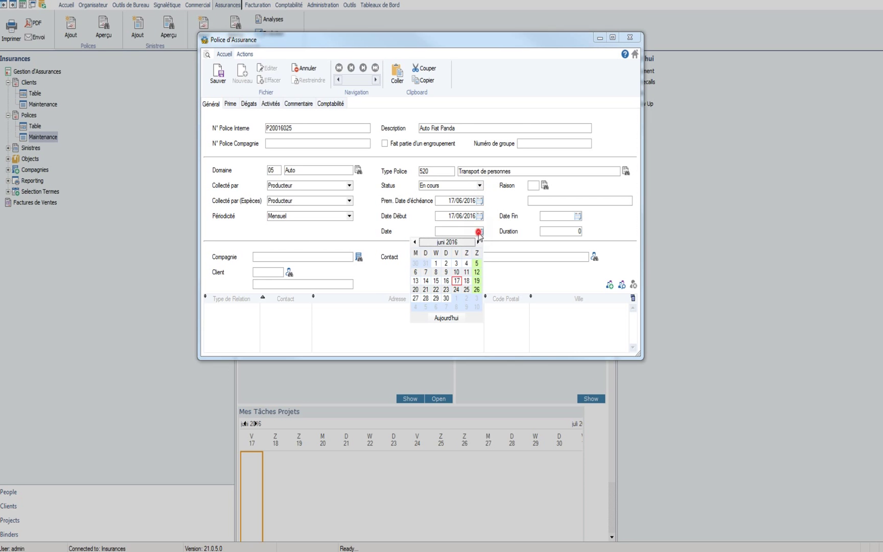
{"action": "left_click", "coordinate": [457, 281]}
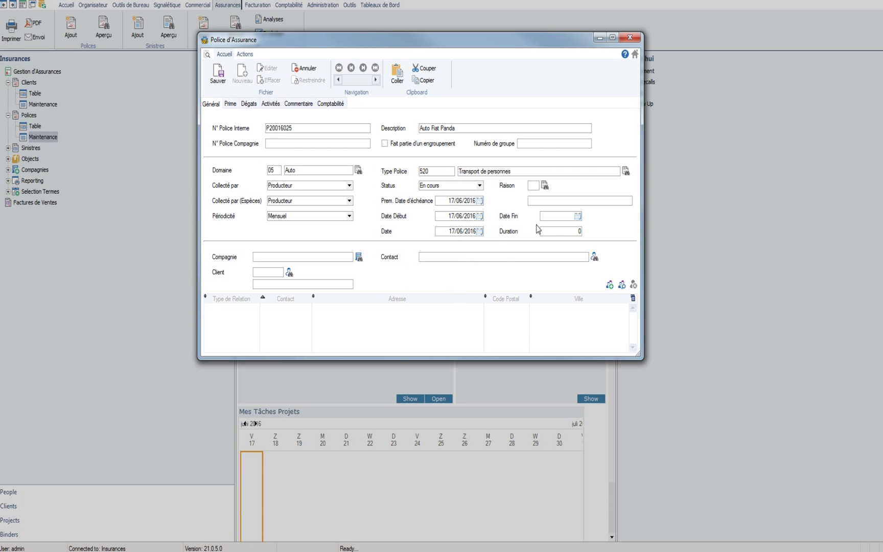
{"action": "left_click", "coordinate": [551, 215]}
{"action": "type", "text": "17/06/2017"}
{"action": "left_click", "coordinate": [359, 256]}
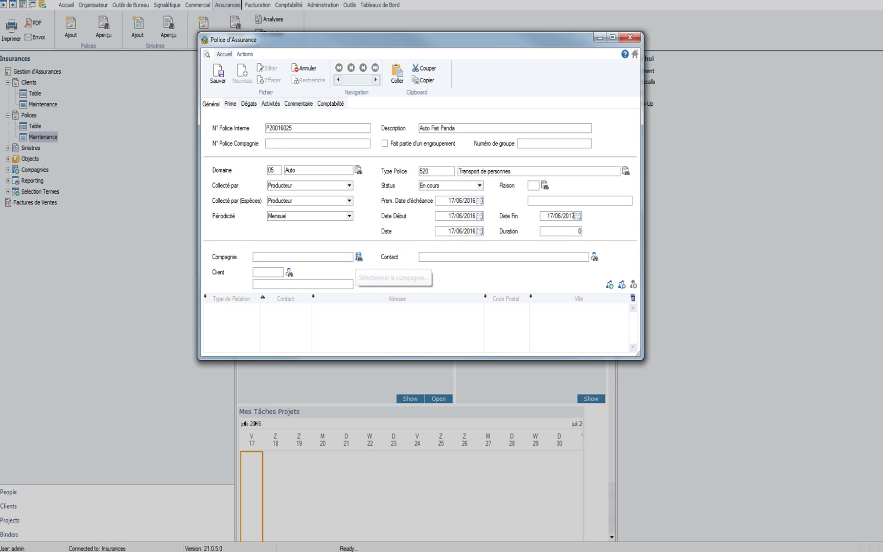
{"action": "left_click", "coordinate": [304, 257]}
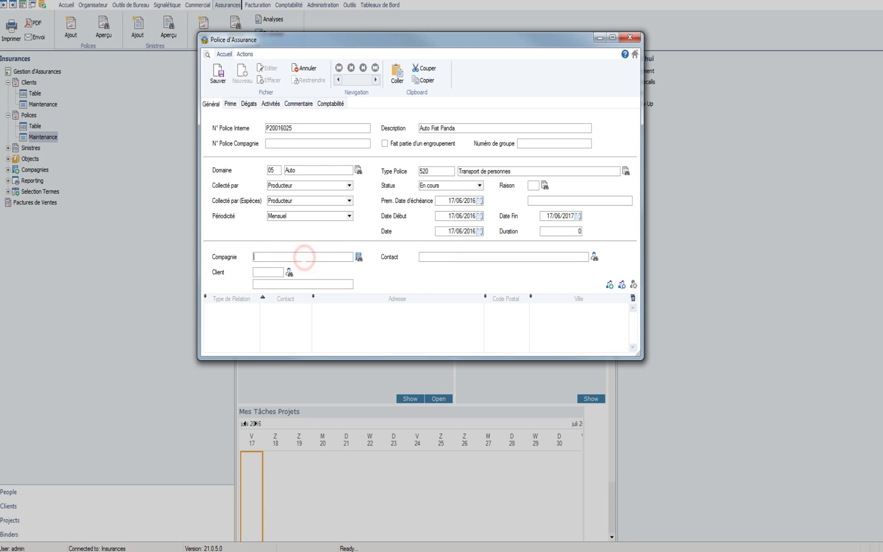
Step: Pick Axa as the insurance company and the policy holder from the client list
{"action": "left_click", "coordinate": [359, 257]}
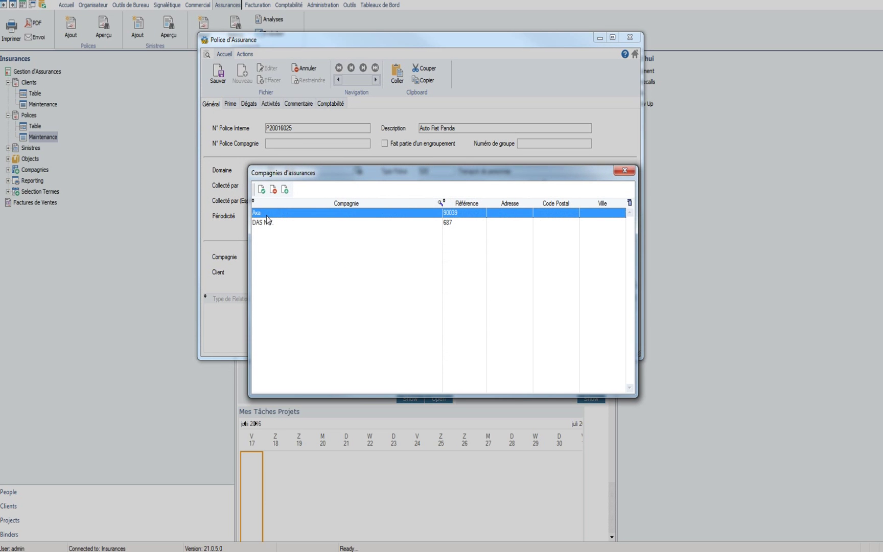
{"action": "double_click", "coordinate": [266, 213]}
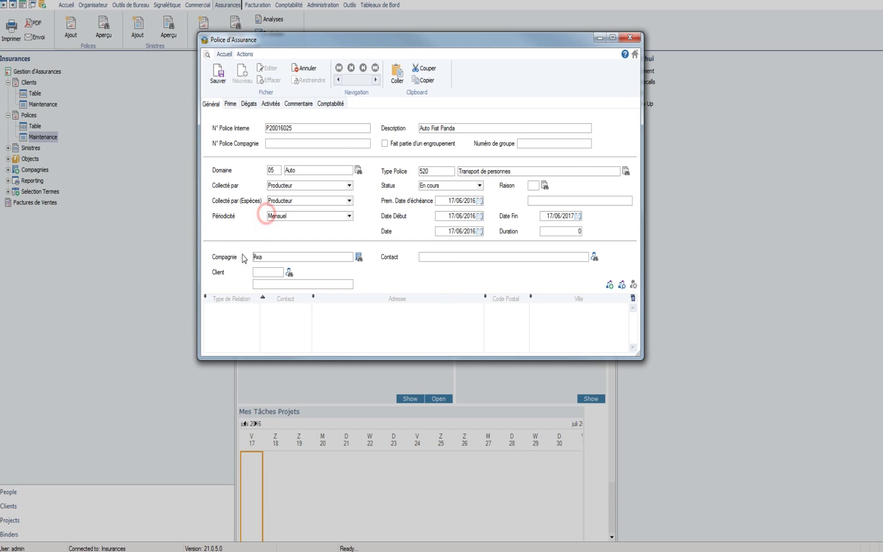
{"action": "left_click", "coordinate": [289, 273]}
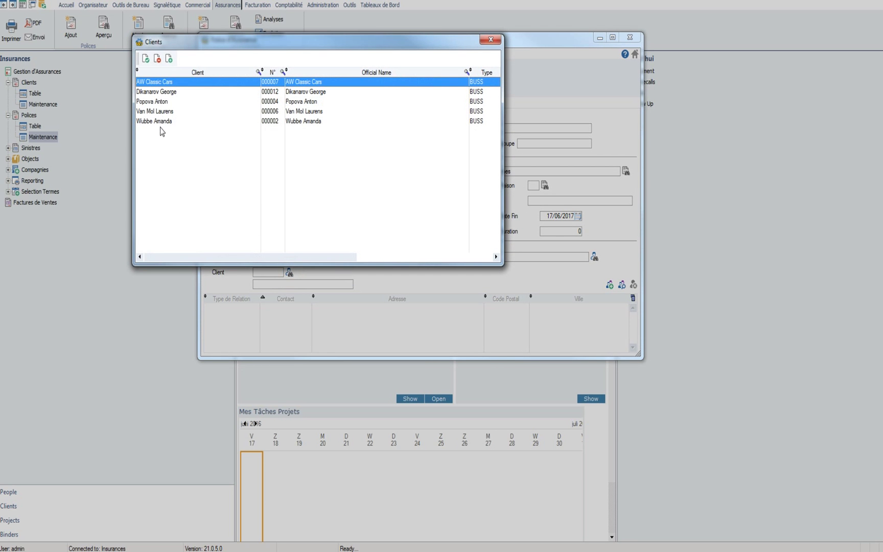
{"action": "double_click", "coordinate": [156, 102]}
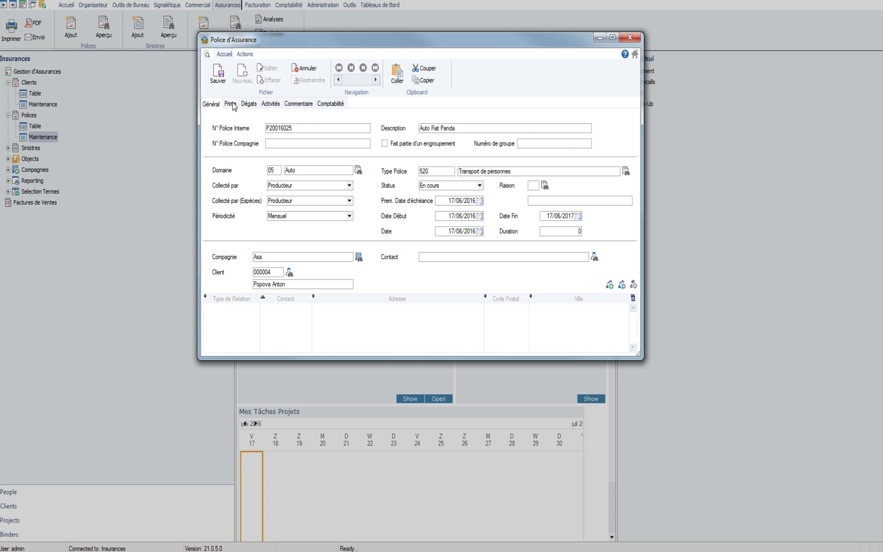
Step: In the Prime tab, add Fiat Panda as the insured object
{"action": "left_click", "coordinate": [231, 104]}
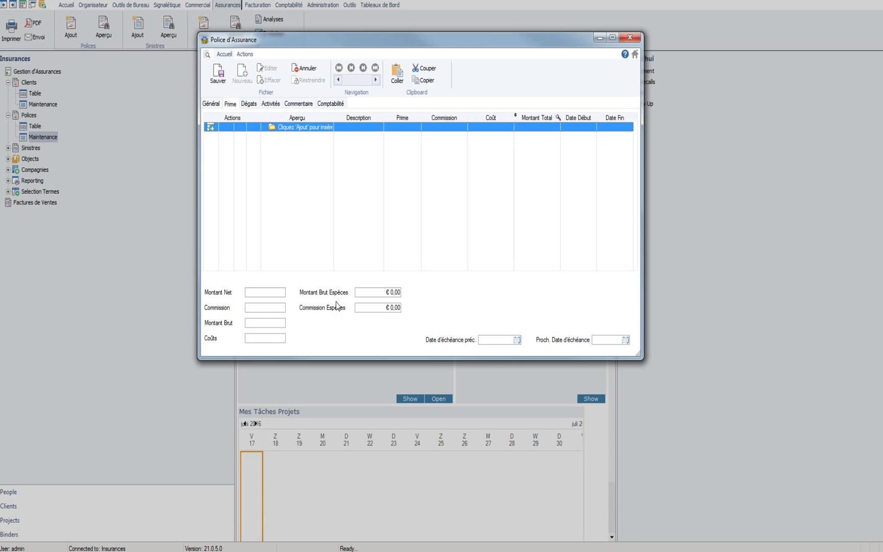
{"action": "left_click", "coordinate": [210, 127]}
{"action": "left_click", "coordinate": [398, 172]}
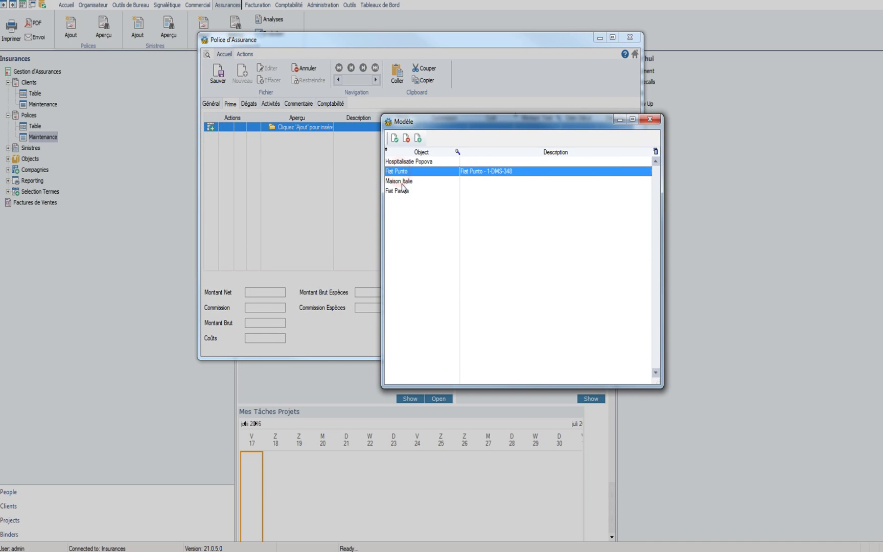
{"action": "left_click", "coordinate": [401, 185]}
{"action": "left_click", "coordinate": [403, 189]}
{"action": "left_click", "coordinate": [403, 182]}
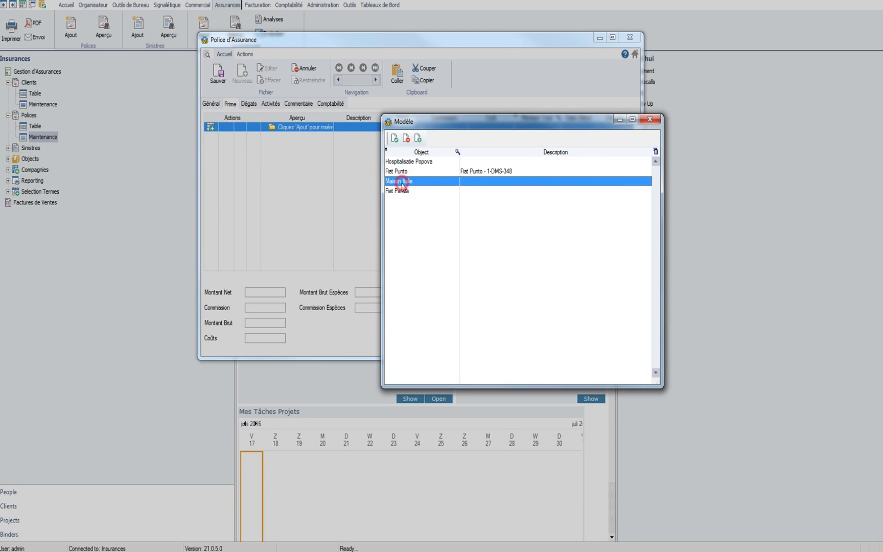
{"action": "left_click", "coordinate": [401, 172]}
{"action": "left_click", "coordinate": [403, 182]}
{"action": "double_click", "coordinate": [403, 192]}
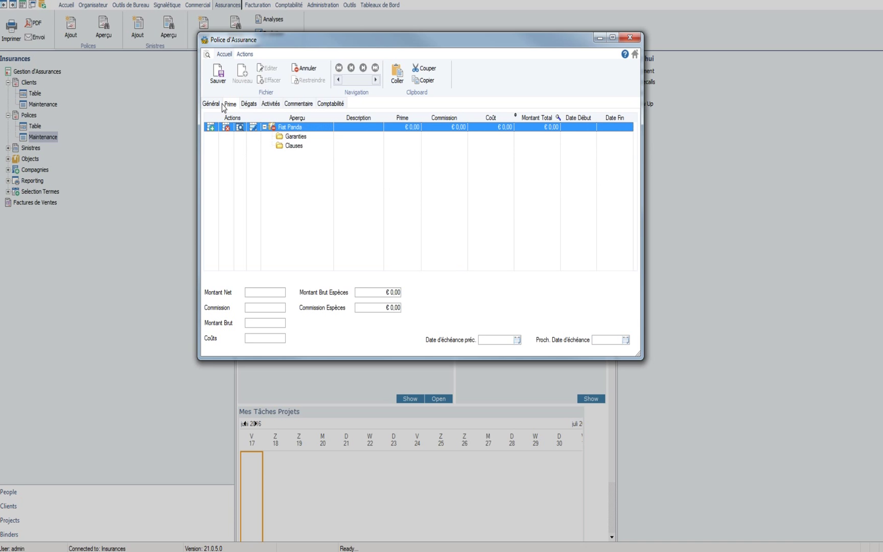
Step: Open a Garanties form for the Fiat Panda and browse the available guarantees
{"action": "left_click", "coordinate": [302, 144]}
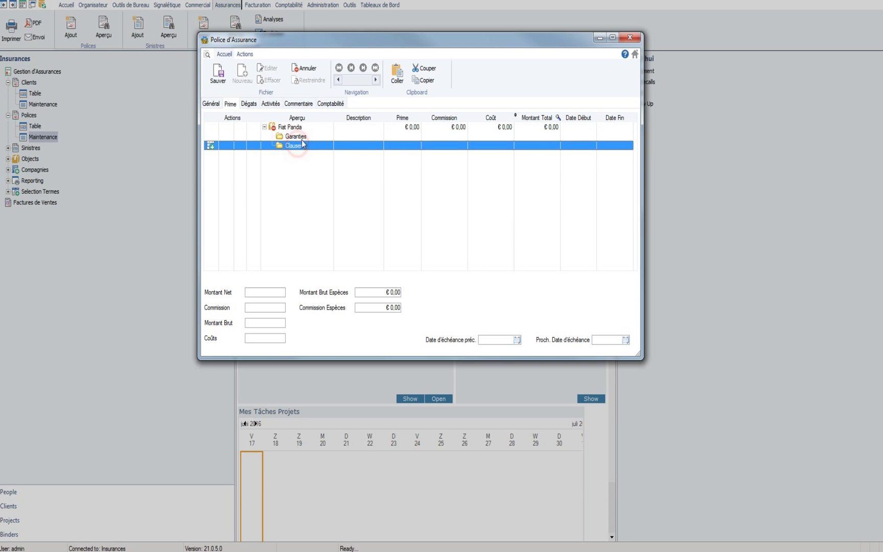
{"action": "left_click", "coordinate": [299, 137]}
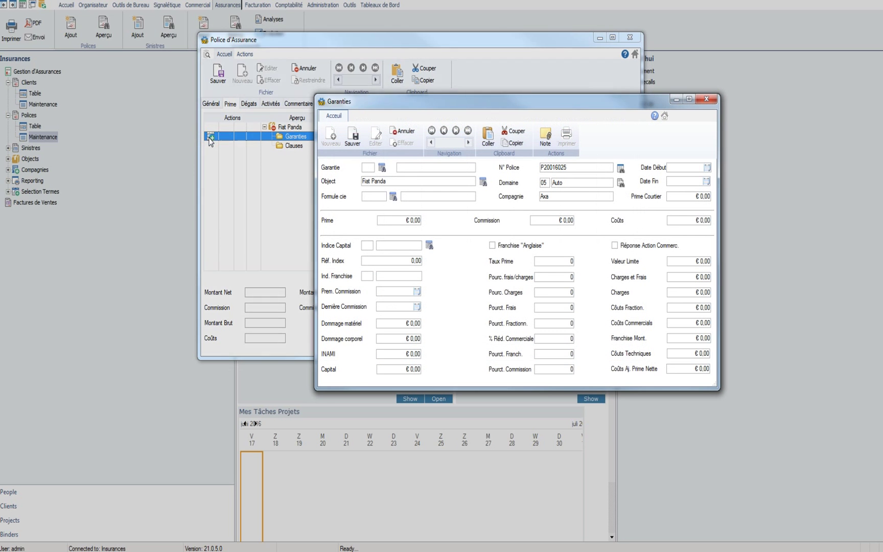
{"action": "left_click", "coordinate": [382, 168]}
{"action": "left_click", "coordinate": [405, 180]}
{"action": "left_click", "coordinate": [409, 229]}
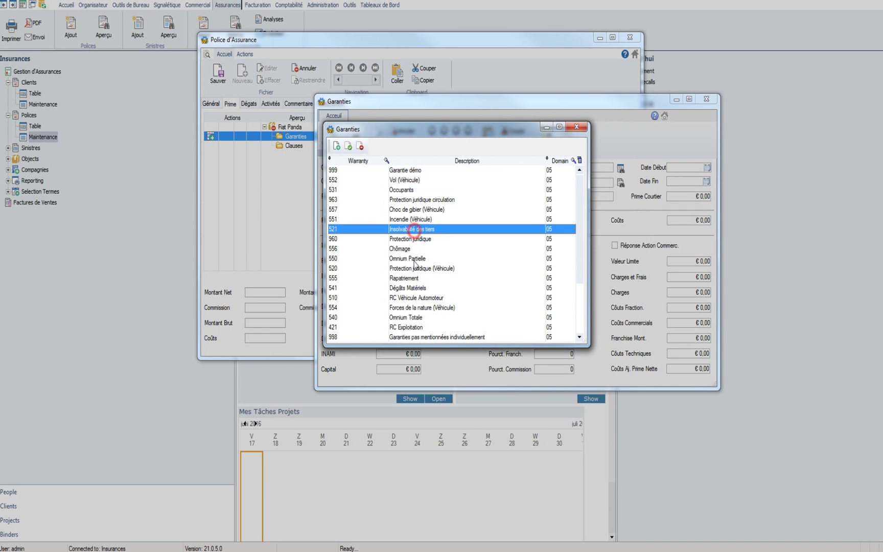
{"action": "scroll", "coordinate": [406, 288], "scroll_direction": "down", "scroll_amount": 3}
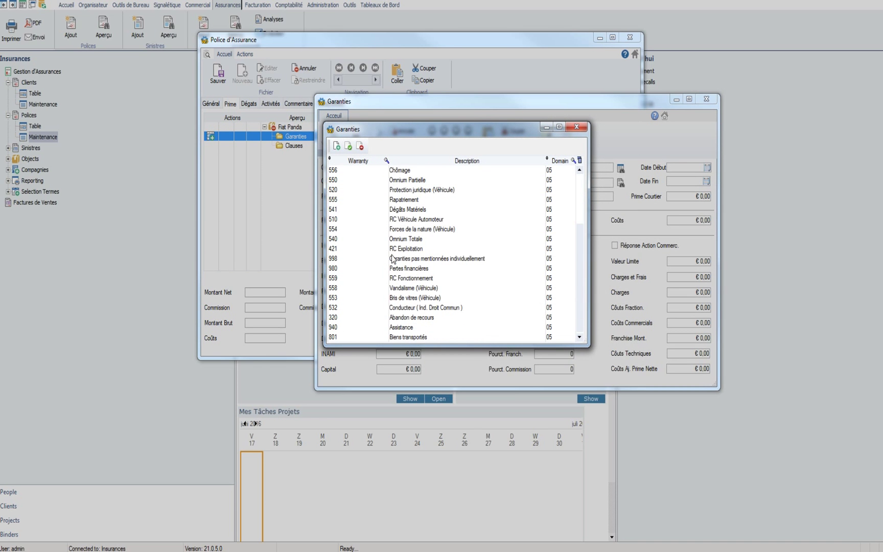
{"action": "scroll", "coordinate": [399, 258], "scroll_direction": "up", "scroll_amount": 3}
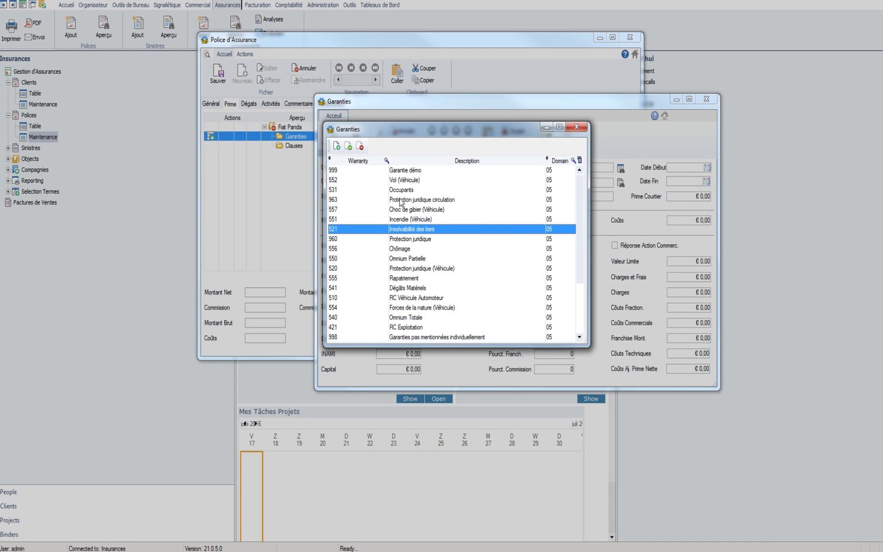
{"action": "left_click", "coordinate": [413, 269]}
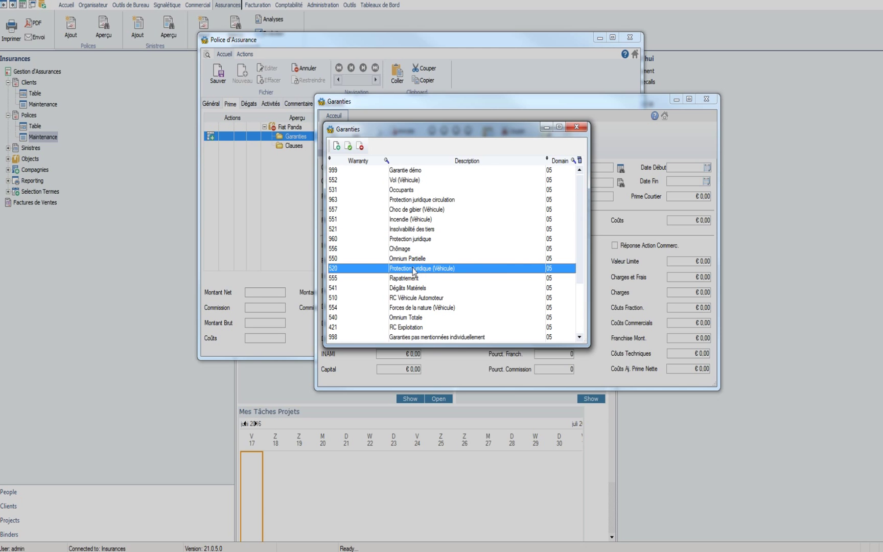
{"action": "scroll", "coordinate": [413, 271], "scroll_direction": "down", "scroll_amount": 3}
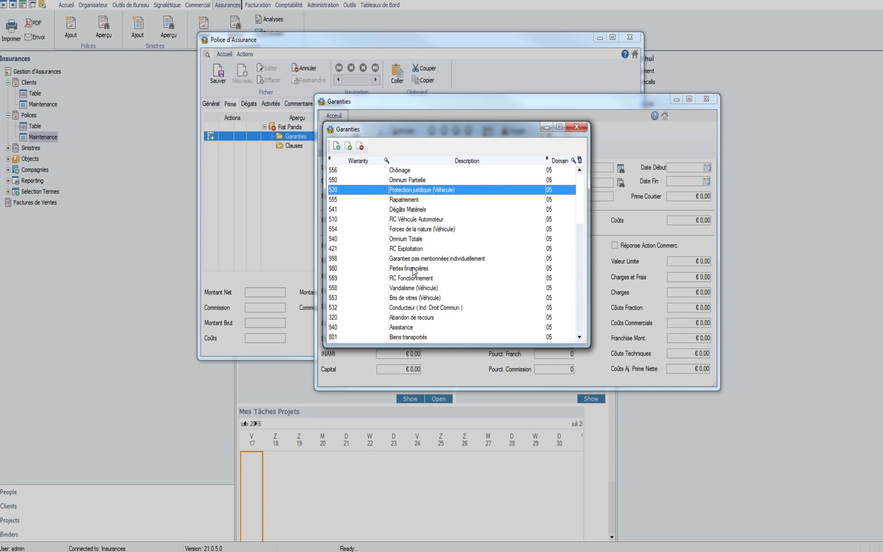
{"action": "scroll", "coordinate": [413, 271], "scroll_direction": "up", "scroll_amount": 3}
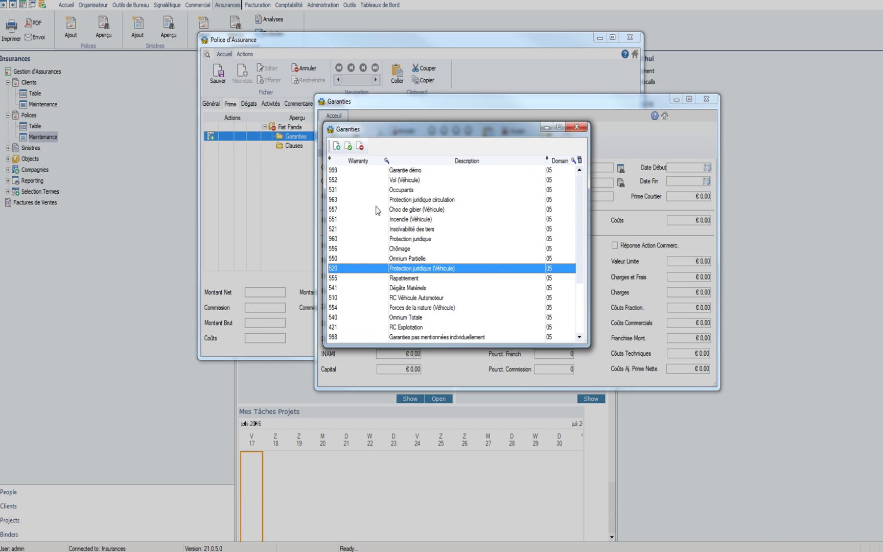
Step: Cancel the new guarantee type and choose 552 Vol (Véhicule) as the guarantee
{"action": "left_click", "coordinate": [336, 147]}
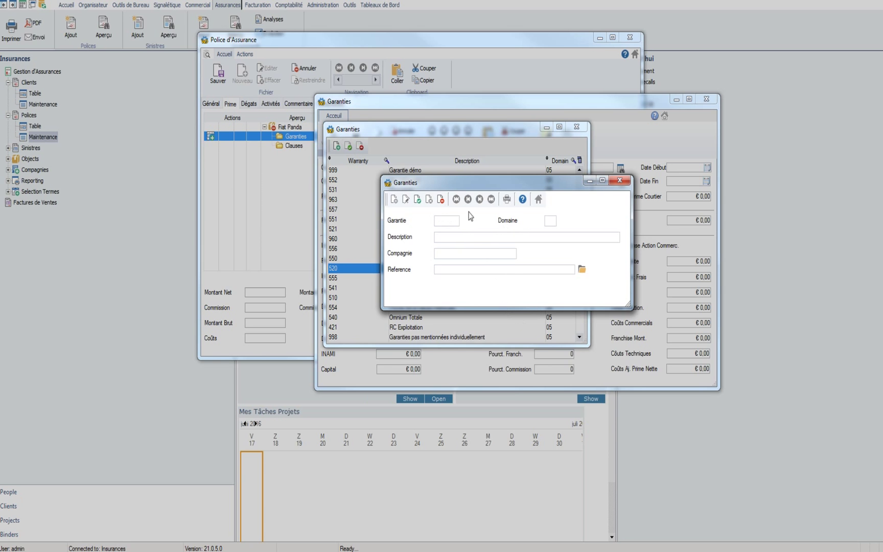
{"action": "left_click", "coordinate": [442, 203]}
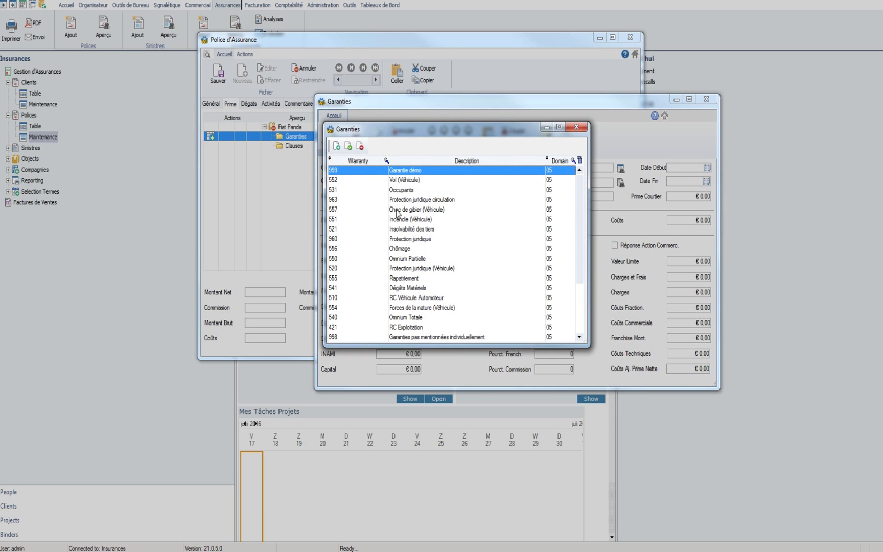
{"action": "left_click", "coordinate": [407, 181]}
{"action": "left_click", "coordinate": [348, 146]}
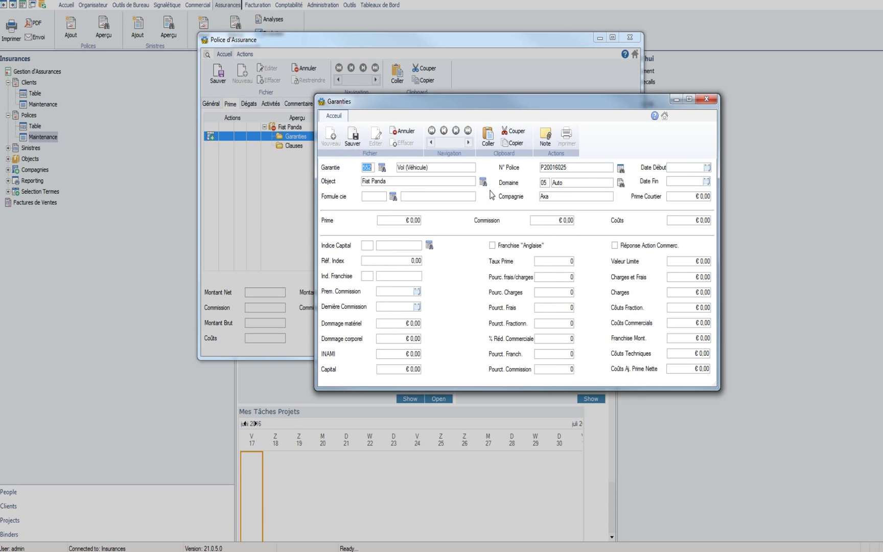
Step: Set the guarantee's start and end dates to 17/06/2016
{"action": "left_click", "coordinate": [685, 167]}
{"action": "type", "text": "17/06/2016"}
{"action": "left_click", "coordinate": [705, 182]}
{"action": "left_click", "coordinate": [681, 230]}
Step: Enter premium €10.00, commission €2.50 and costs €1.00, then save the guarantee
{"action": "left_click", "coordinate": [404, 220]}
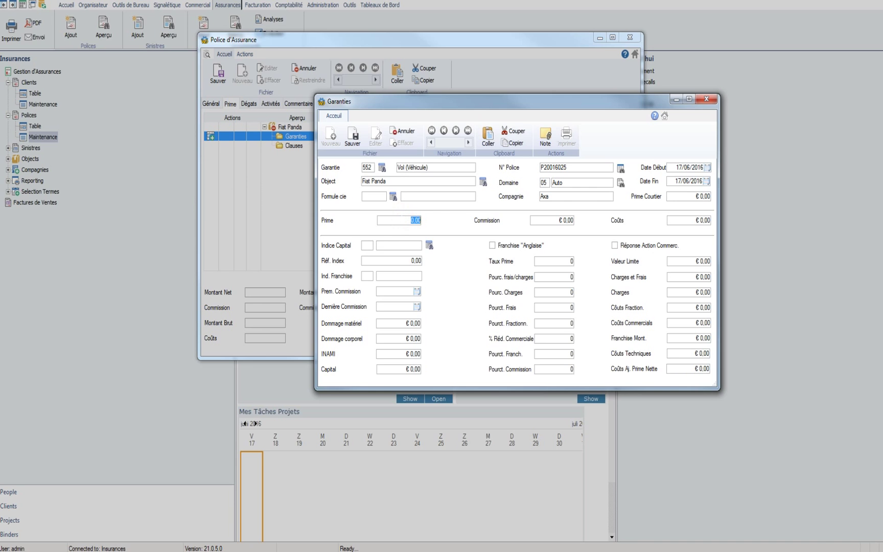
{"action": "type", "text": "10"}
{"action": "left_click", "coordinate": [554, 219]}
{"action": "type", "text": "2,5"}
{"action": "left_click", "coordinate": [695, 219]}
{"action": "type", "text": "1"}
{"action": "left_click", "coordinate": [692, 260]}
{"action": "left_click", "coordinate": [354, 137]}
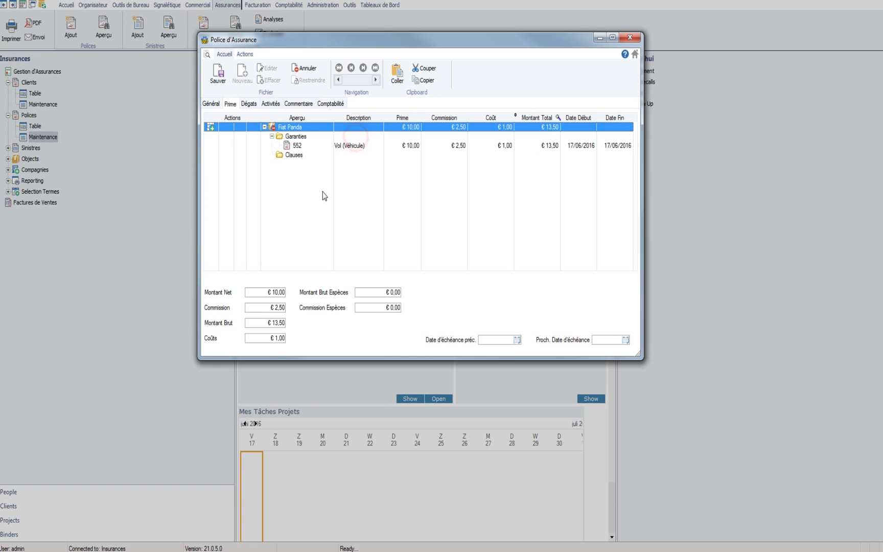
{"action": "left_click", "coordinate": [302, 147]}
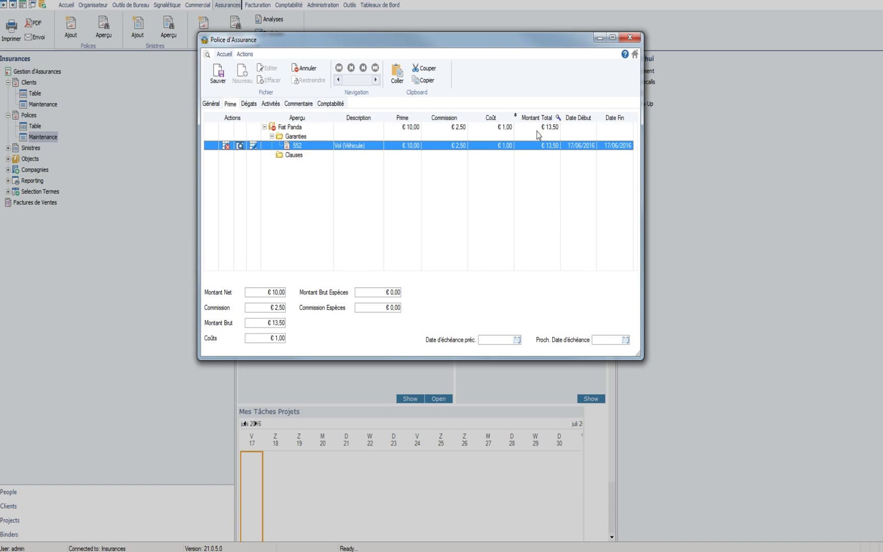
{"action": "left_click", "coordinate": [308, 137]}
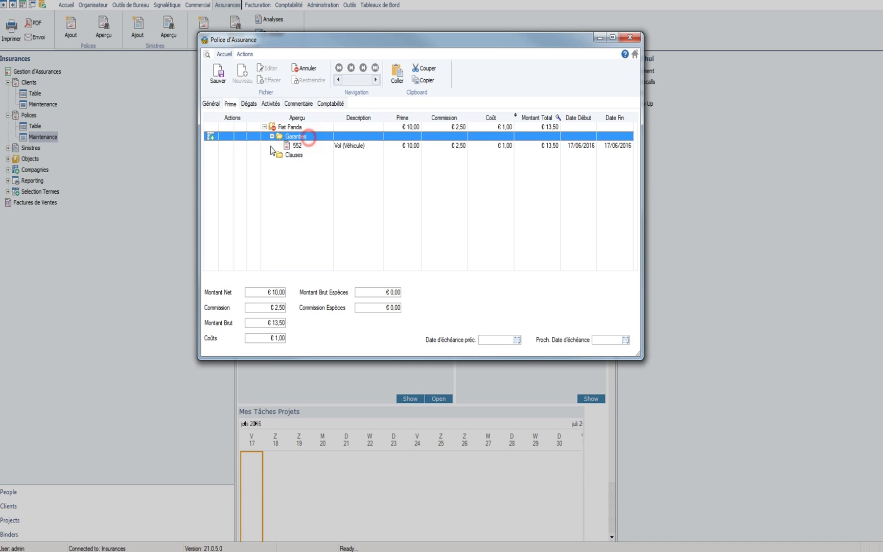
Step: Start a new 960 Protection juridique guarantee dated 17/06/2016 to 17/06/2017
{"action": "left_click", "coordinate": [210, 136]}
{"action": "left_click", "coordinate": [384, 170]}
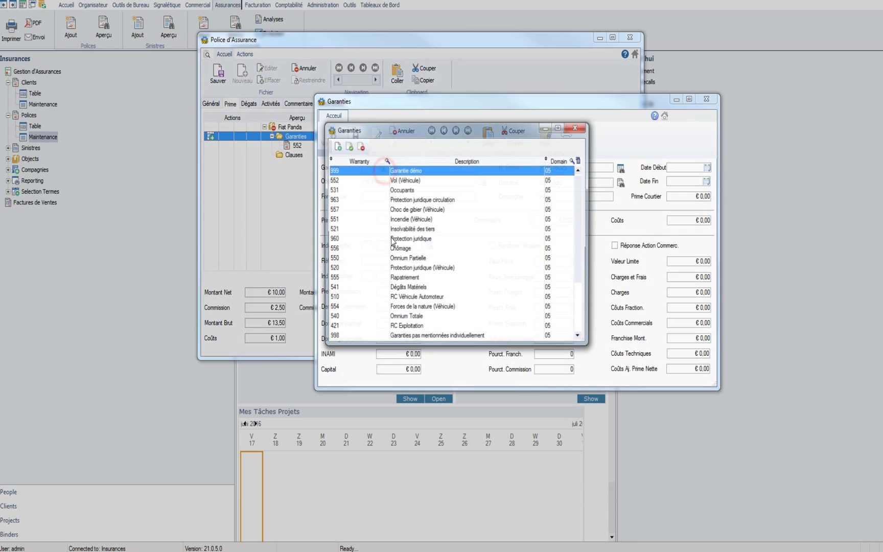
{"action": "left_click", "coordinate": [417, 238]}
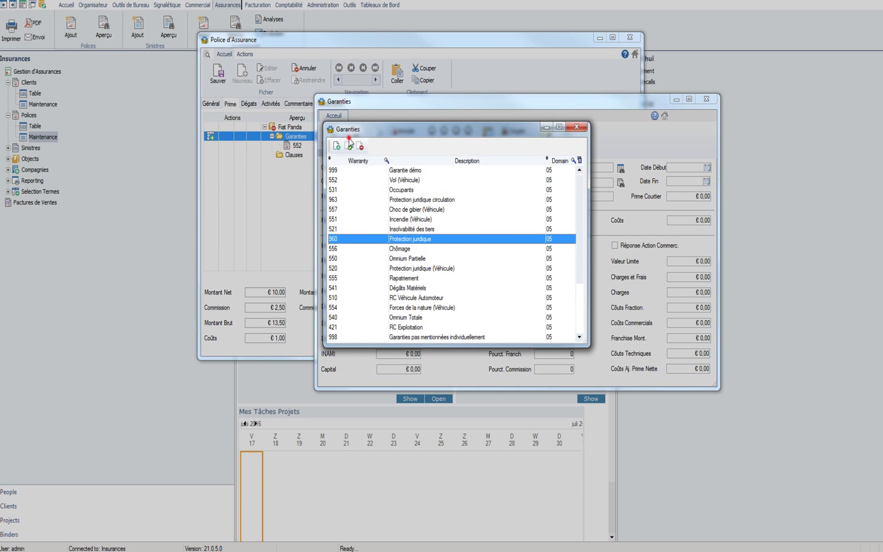
{"action": "left_click", "coordinate": [349, 146]}
{"action": "left_click", "coordinate": [707, 167]}
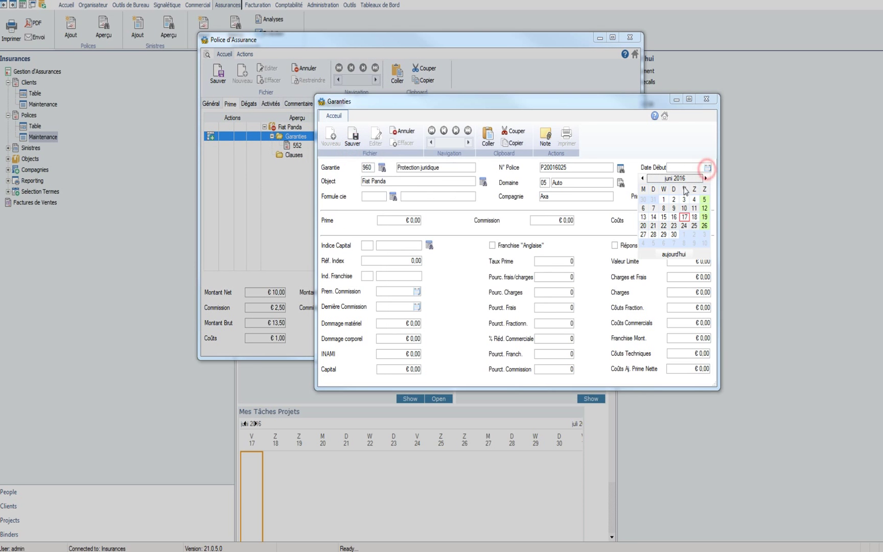
{"action": "left_click", "coordinate": [686, 217]}
{"action": "left_click", "coordinate": [707, 182]}
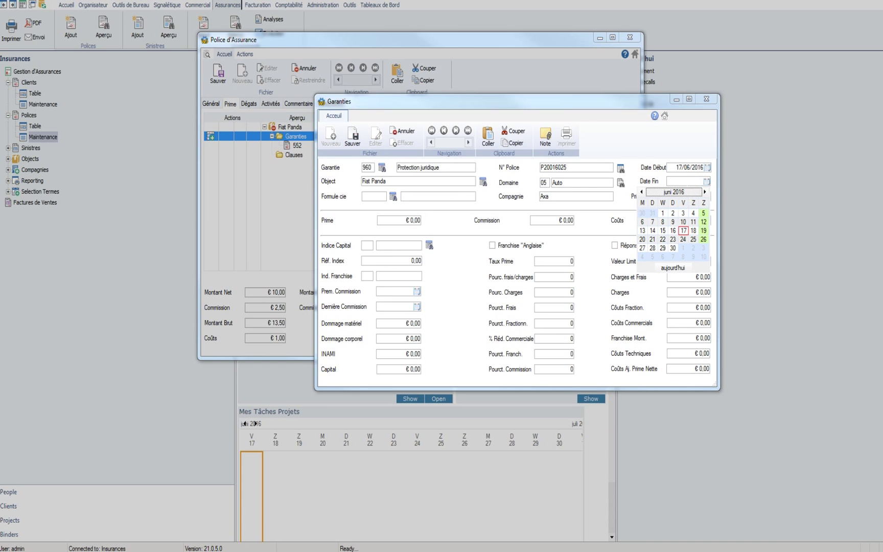
{"action": "left_click", "coordinate": [685, 185]}
{"action": "type", "text": "17062017"}
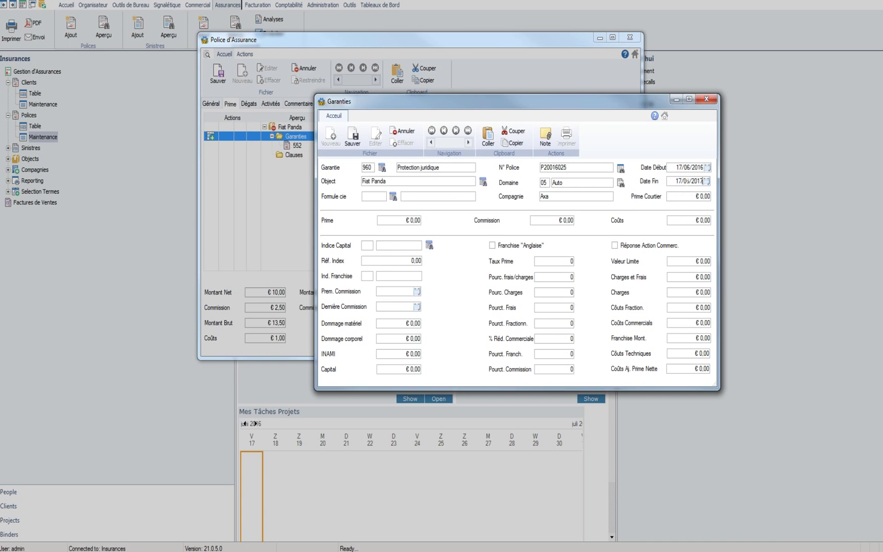
Step: Enter premium €5.00 and costs €0.50, then save the Protection juridique guarantee
{"action": "left_click", "coordinate": [401, 220]}
{"action": "type", "text": "5"}
{"action": "key", "text": "Tab"}
{"action": "key", "text": "Tab"}
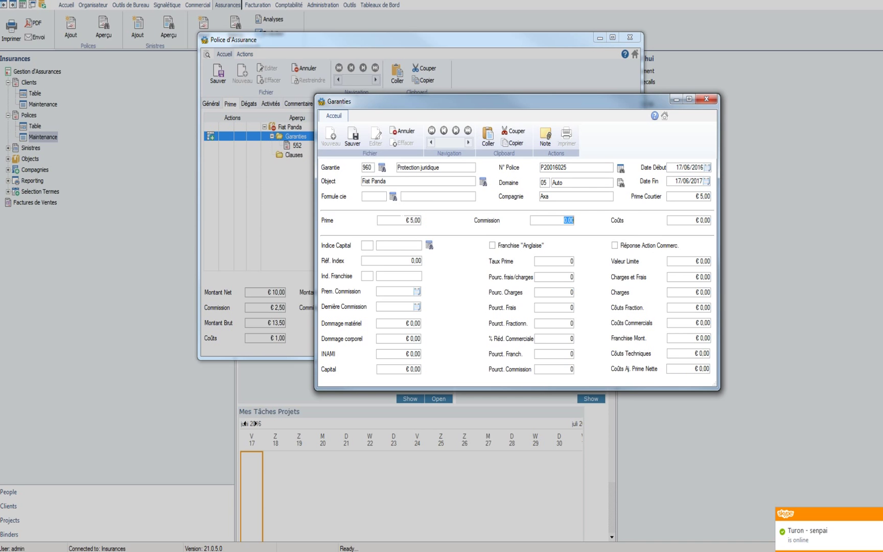
{"action": "type", "text": "0,5"}
{"action": "key", "text": "Tab"}
{"action": "left_click", "coordinate": [361, 142]}
{"action": "left_click", "coordinate": [302, 155]}
{"action": "left_click", "coordinate": [296, 146]}
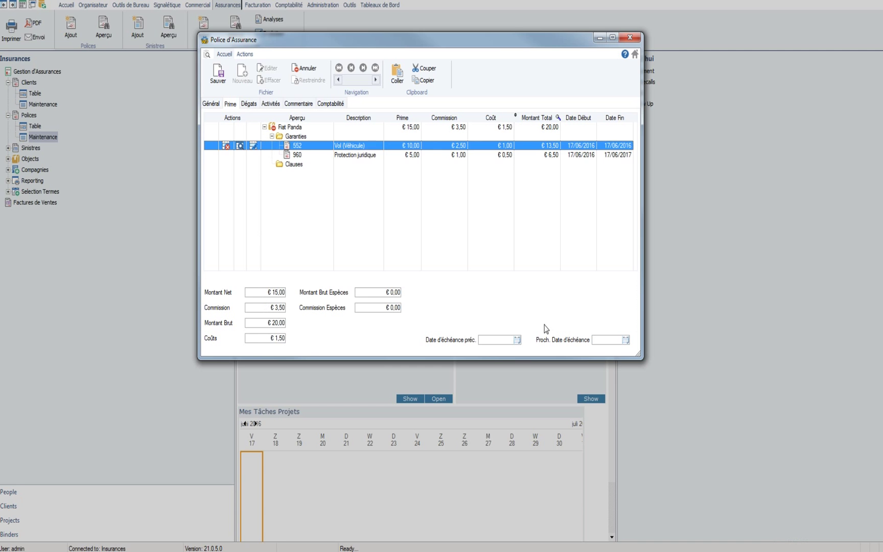
Step: Enter 17/06/2016 in Proch. Date d'échéance and show the empty Dégâts list
{"action": "left_click", "coordinate": [490, 339]}
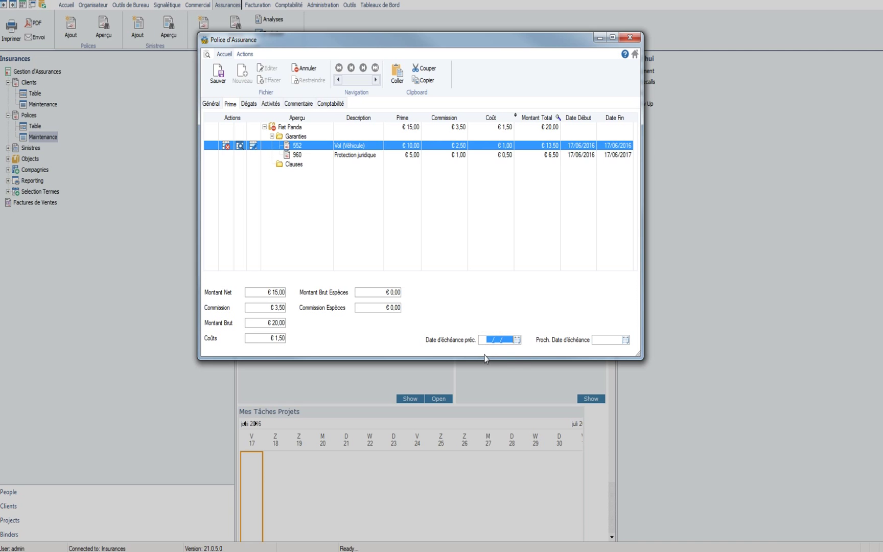
{"action": "left_click", "coordinate": [608, 339]}
{"action": "type", "text": "17062016"}
{"action": "left_click", "coordinate": [377, 155]}
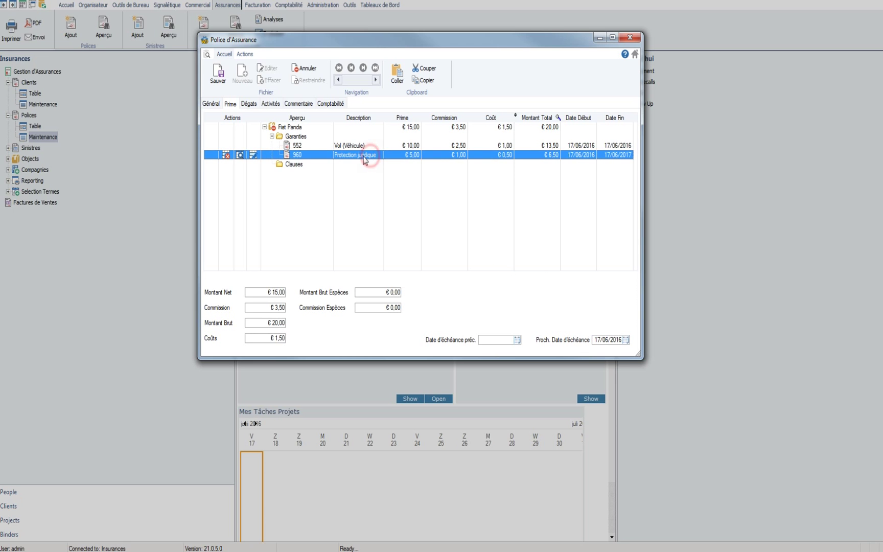
{"action": "left_click", "coordinate": [249, 104]}
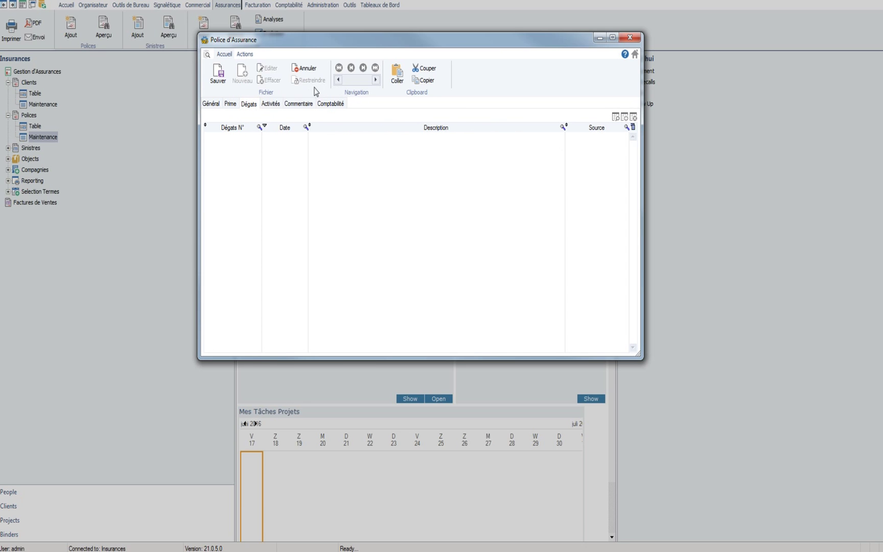
Step: Browse the policy's agenda, e-mails, calls, tasks, documents and date-sorted activity history
{"action": "left_click", "coordinate": [272, 105]}
{"action": "left_click", "coordinate": [219, 119]}
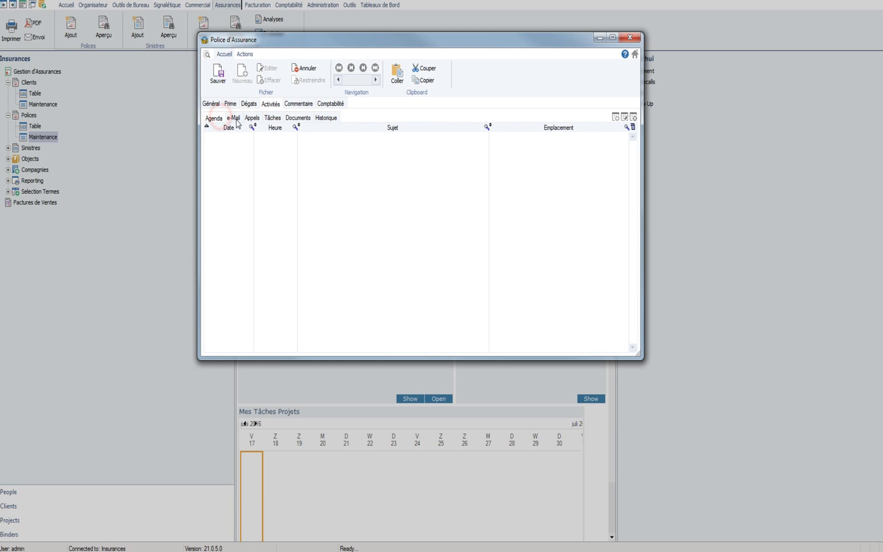
{"action": "left_click", "coordinate": [234, 118]}
{"action": "left_click", "coordinate": [251, 118]}
{"action": "left_click", "coordinate": [272, 118]}
{"action": "left_click", "coordinate": [298, 118]}
{"action": "left_click", "coordinate": [326, 119]}
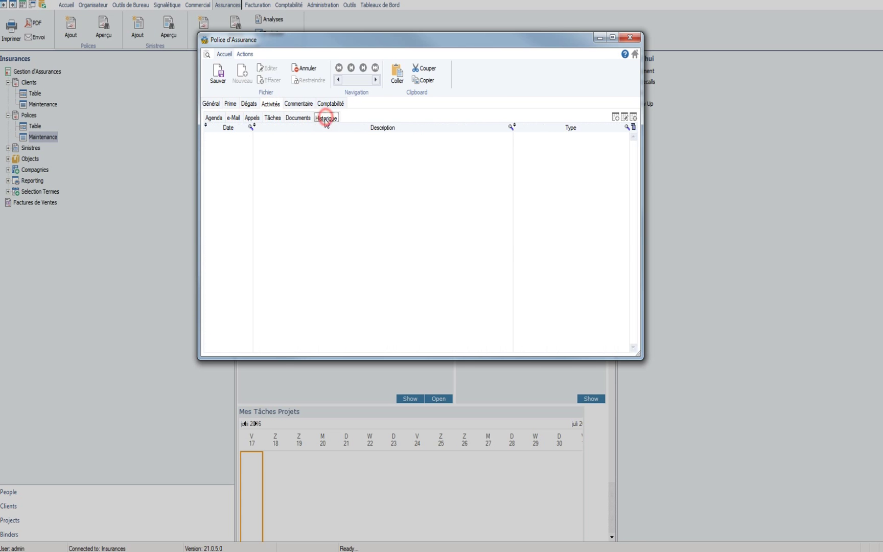
{"action": "left_click", "coordinate": [228, 127]}
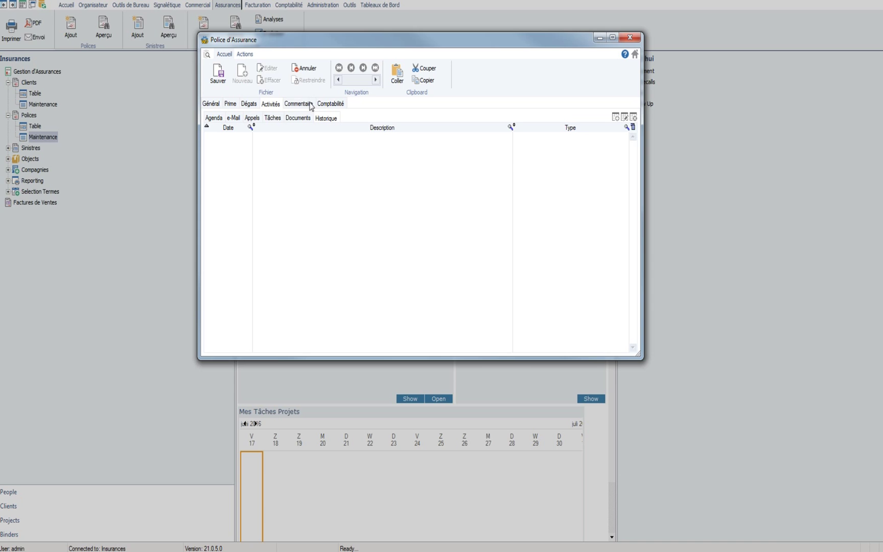
Step: Check the comments and the empty accounting tab, then return to the general details
{"action": "left_click", "coordinate": [308, 106]}
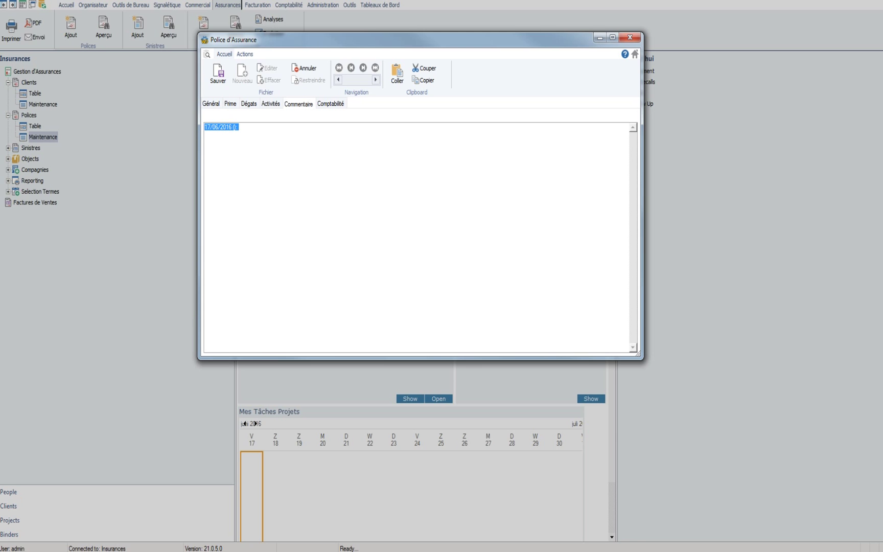
{"action": "left_click", "coordinate": [336, 105]}
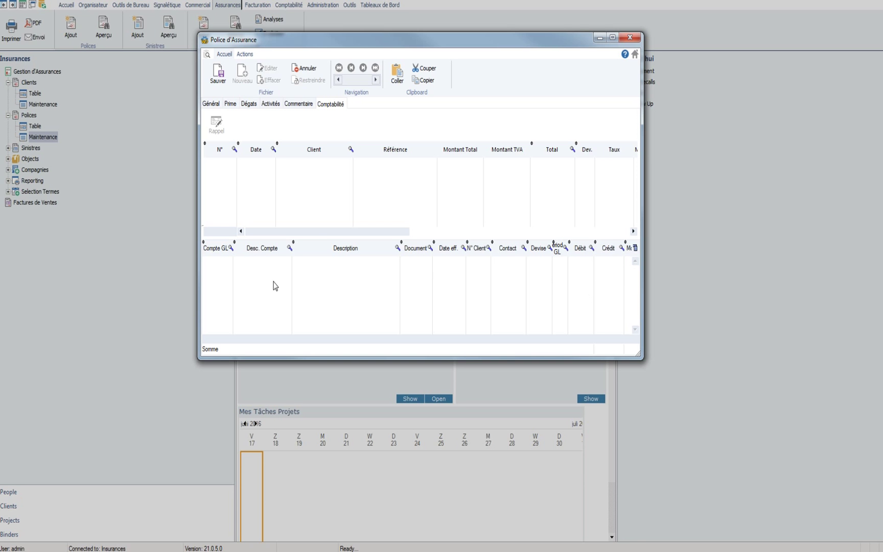
{"action": "left_click", "coordinate": [210, 104]}
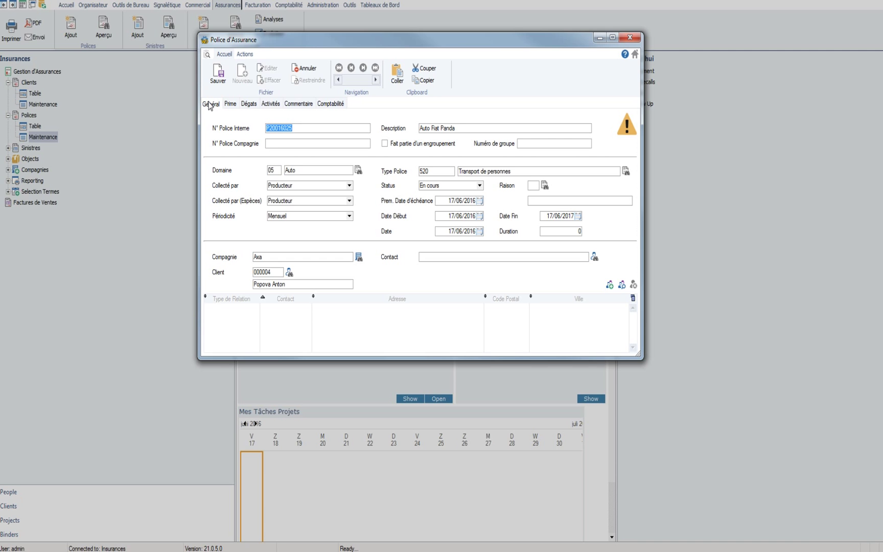
Step: Save the Fiat Panda policy and start generating a task series for it
{"action": "left_click", "coordinate": [218, 76]}
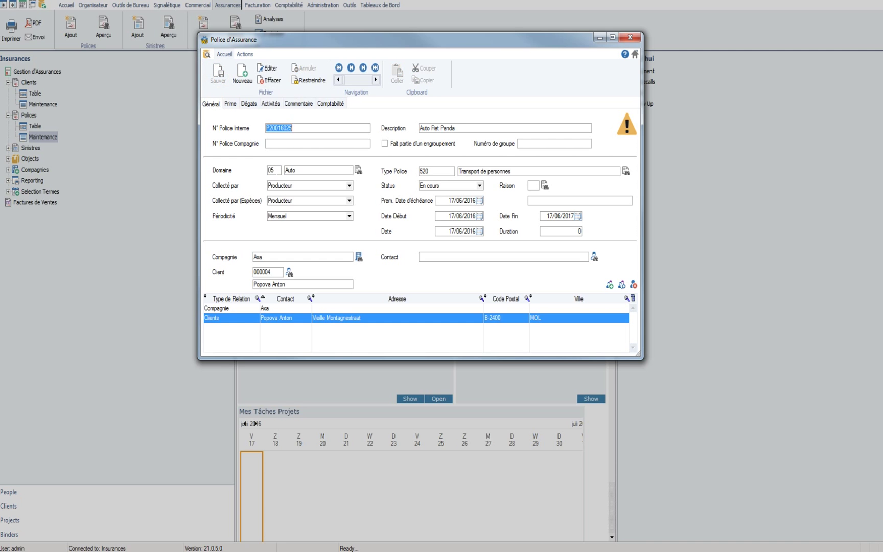
{"action": "left_click", "coordinate": [245, 54]}
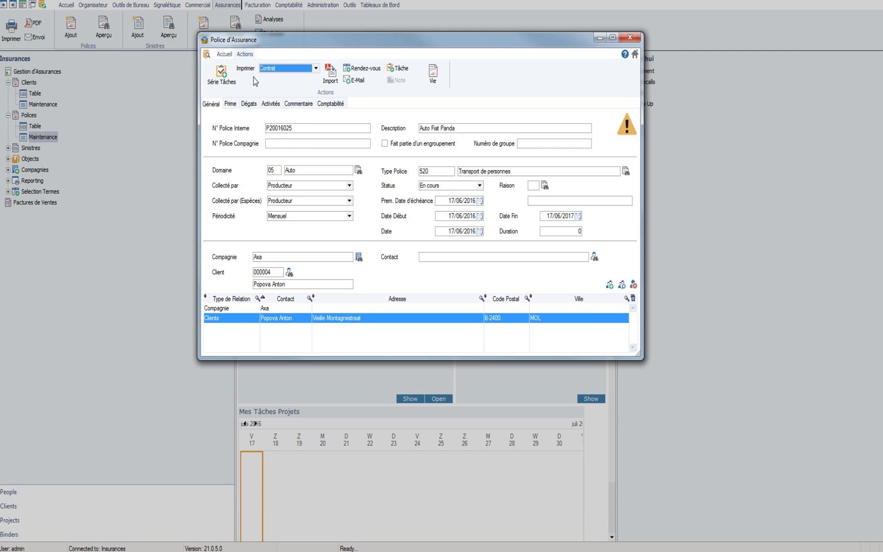
{"action": "left_click", "coordinate": [221, 74]}
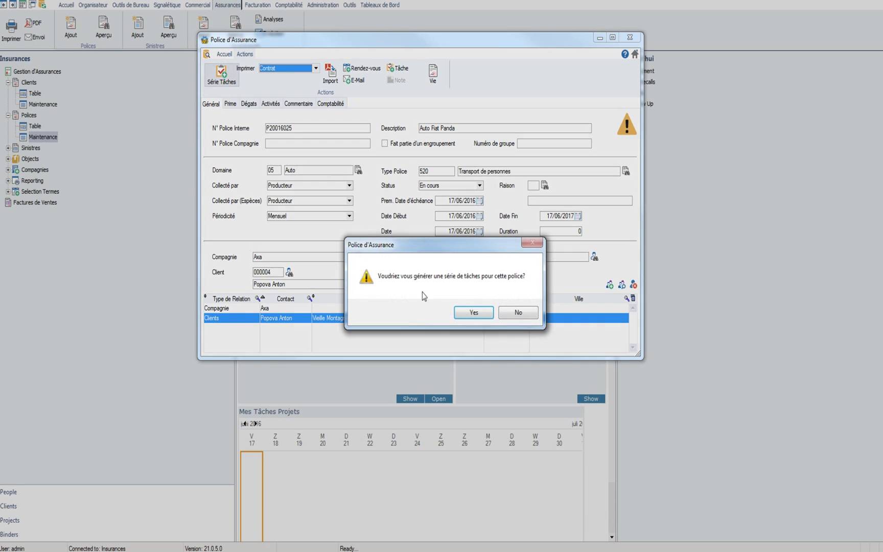
{"action": "left_click", "coordinate": [473, 312]}
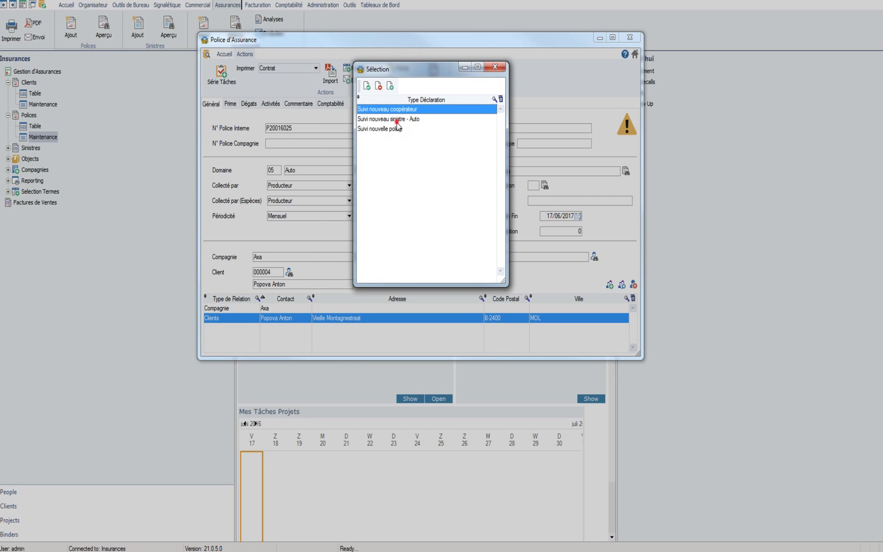
Step: Choose the 'Suivi nouvelle police' task series with due date 27/06/2016
{"action": "left_click", "coordinate": [397, 120]}
{"action": "left_click", "coordinate": [394, 129]}
{"action": "left_click", "coordinate": [403, 119]}
{"action": "left_click", "coordinate": [408, 109]}
{"action": "left_click", "coordinate": [394, 129]}
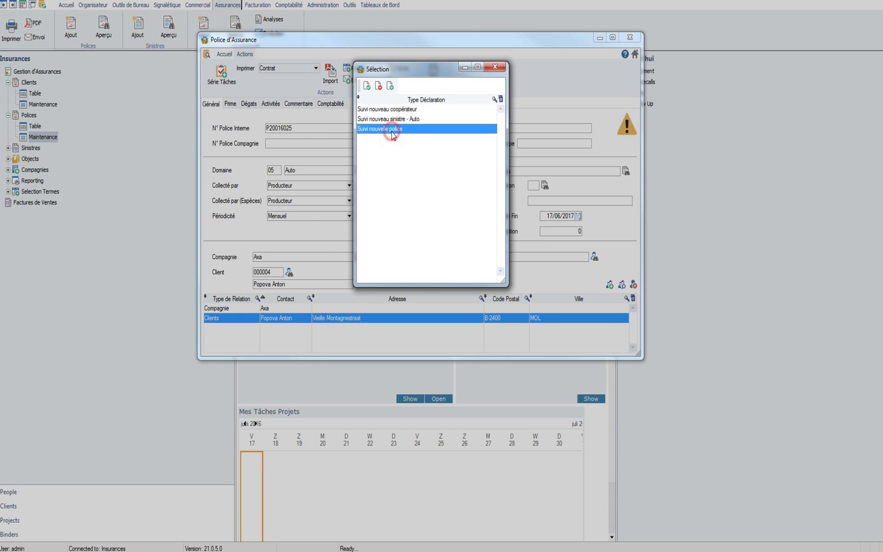
{"action": "left_click", "coordinate": [400, 119]}
{"action": "left_click", "coordinate": [404, 109]}
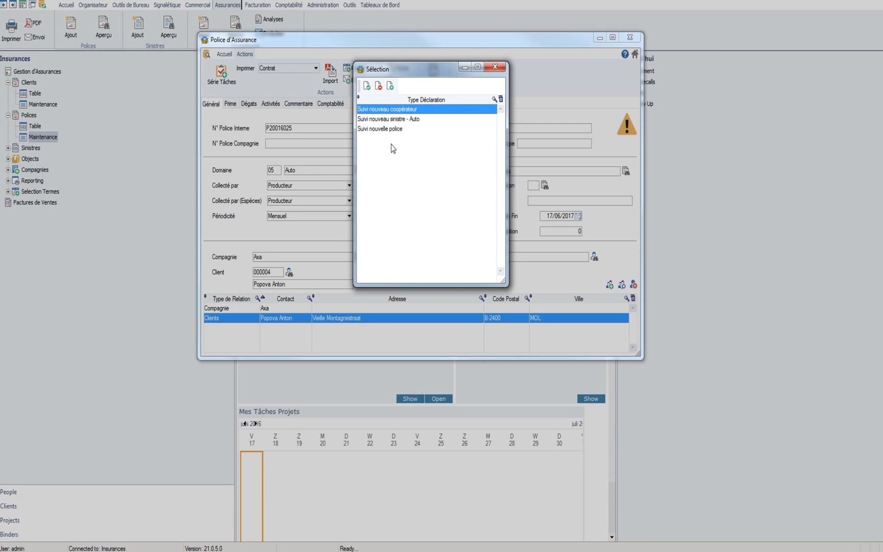
{"action": "left_click", "coordinate": [392, 130]}
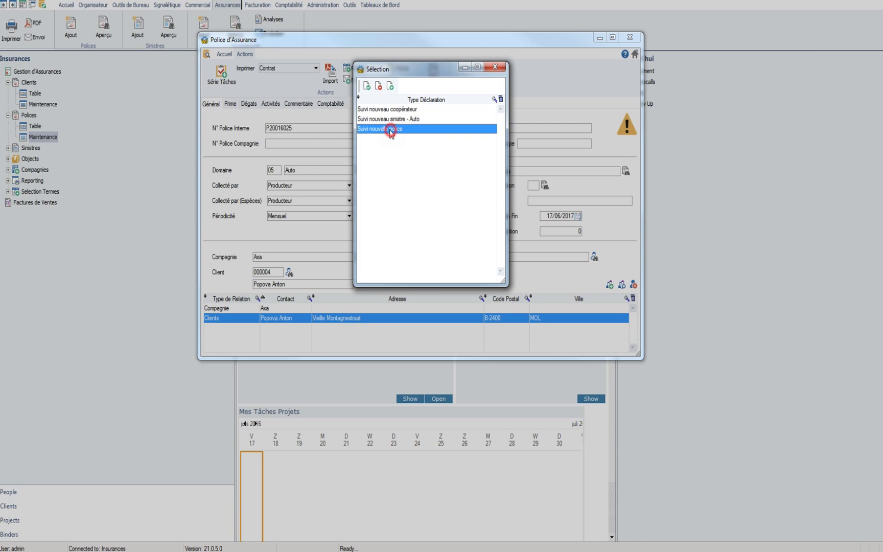
{"action": "left_click", "coordinate": [366, 86]}
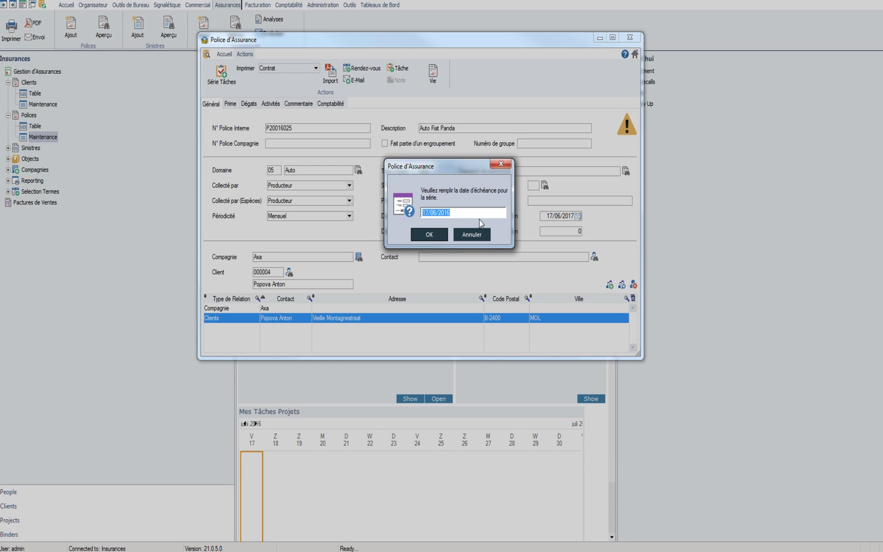
{"action": "type", "text": "270620"}
{"action": "left_click", "coordinate": [429, 235]}
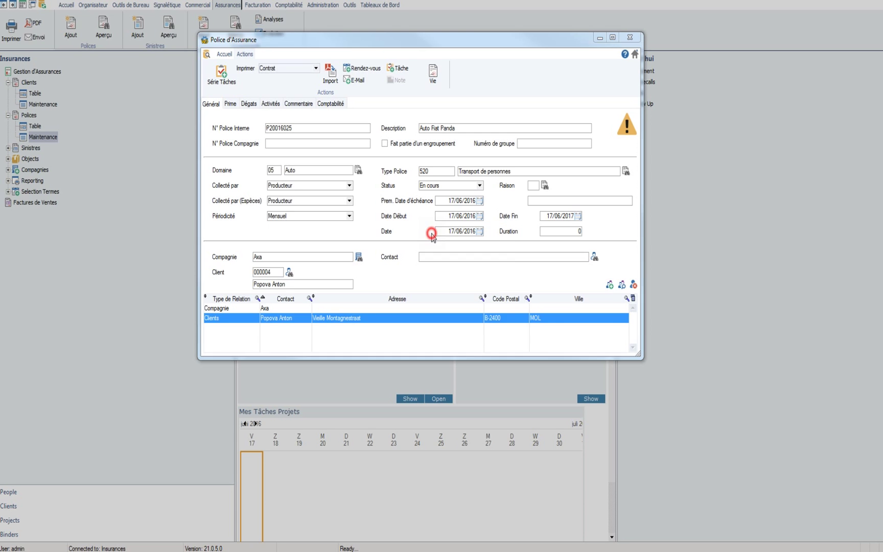
Step: List the policy's planned tasks SNP-1 to SNP-4, due 17/06 to 27/06/2016
{"action": "left_click", "coordinate": [482, 313]}
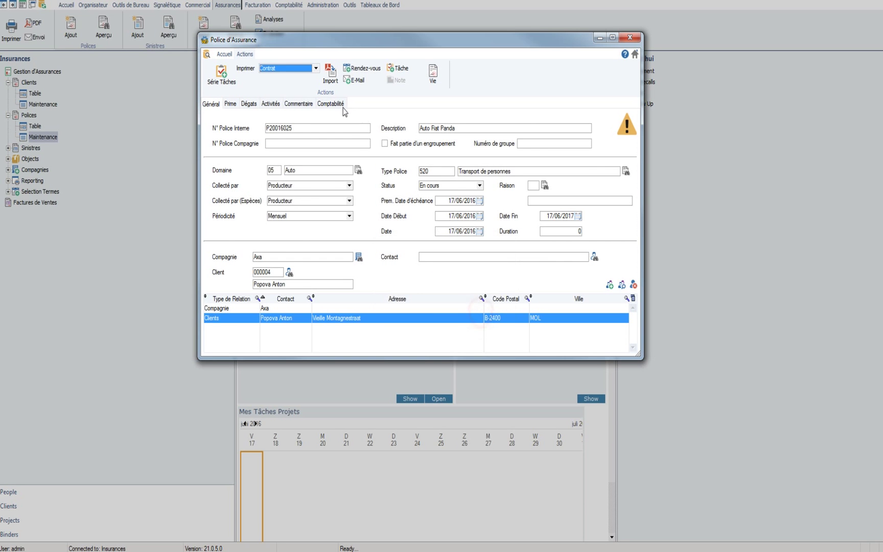
{"action": "left_click", "coordinate": [272, 105]}
{"action": "left_click", "coordinate": [282, 118]}
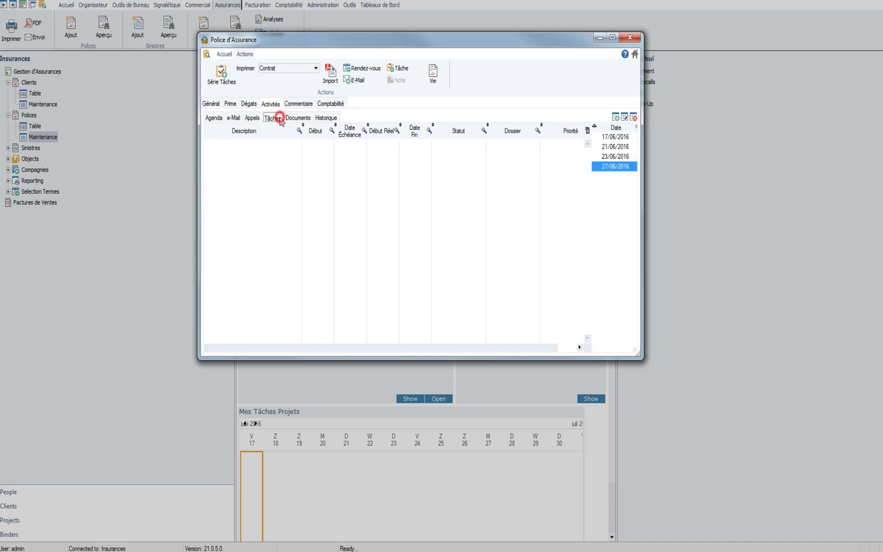
{"action": "mouse_move", "coordinate": [279, 153]}
{"action": "left_mouse_down"}
{"action": "mouse_move", "coordinate": [280, 180]}
{"action": "mouse_move", "coordinate": [290, 146]}
{"action": "left_mouse_up"}
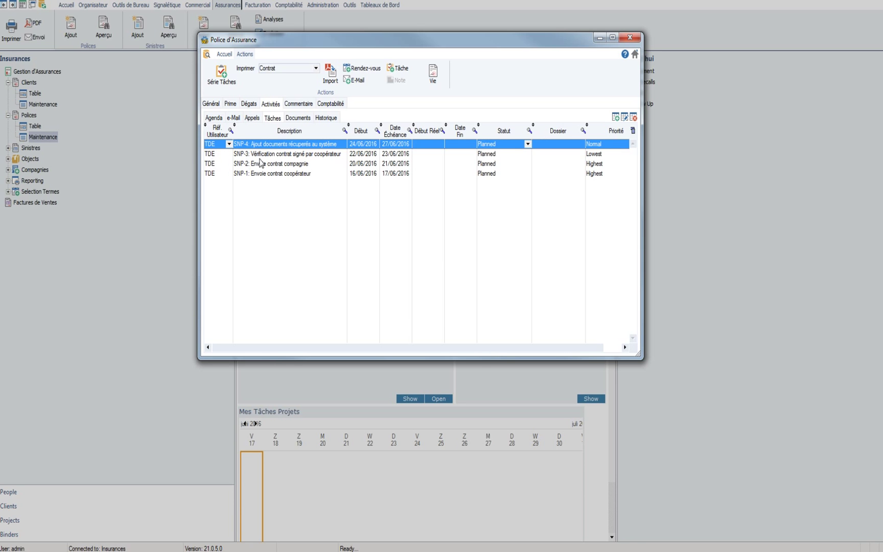
{"action": "mouse_move", "coordinate": [258, 153]}
{"action": "left_mouse_down"}
{"action": "mouse_move", "coordinate": [261, 174]}
{"action": "mouse_move", "coordinate": [263, 153]}
{"action": "mouse_move", "coordinate": [275, 146]}
{"action": "left_mouse_up"}
Step: With task SNP-1 selected, preview the policy's Contrat document for printing on CutePDF Writer
{"action": "left_click", "coordinate": [285, 174]}
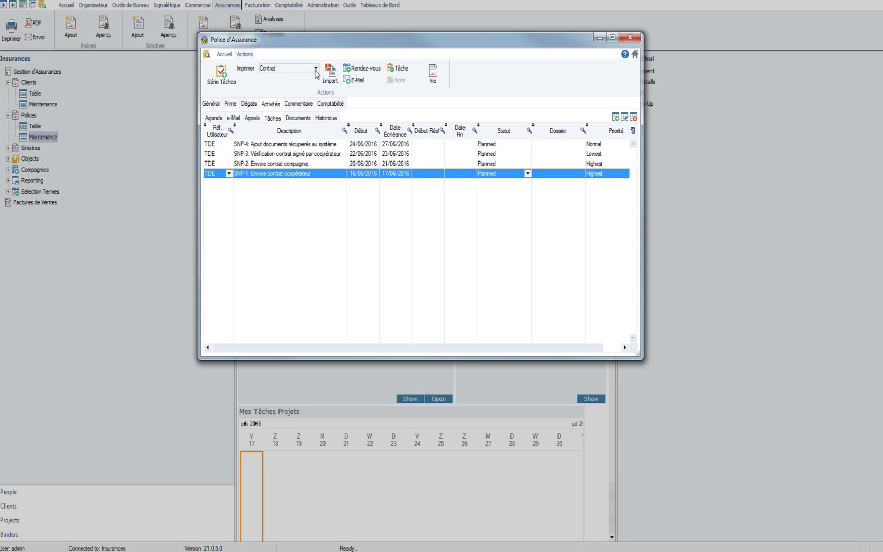
{"action": "left_click", "coordinate": [316, 69]}
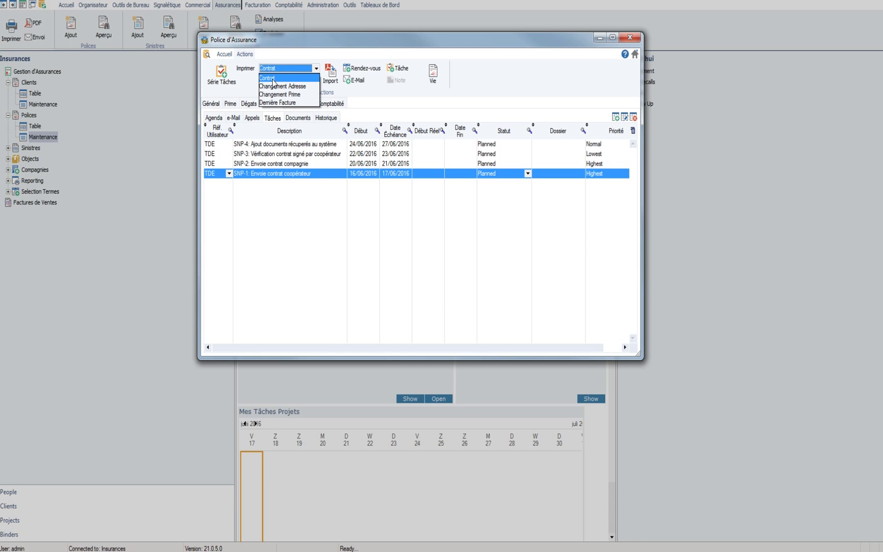
{"action": "left_click", "coordinate": [273, 80]}
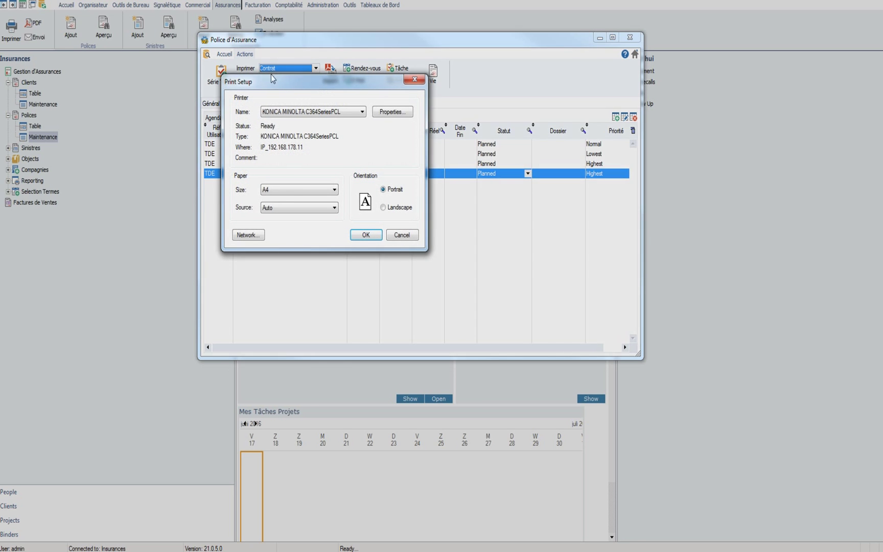
{"action": "left_click", "coordinate": [316, 111]}
{"action": "scroll", "coordinate": [323, 125], "scroll_direction": "up", "scroll_amount": 2}
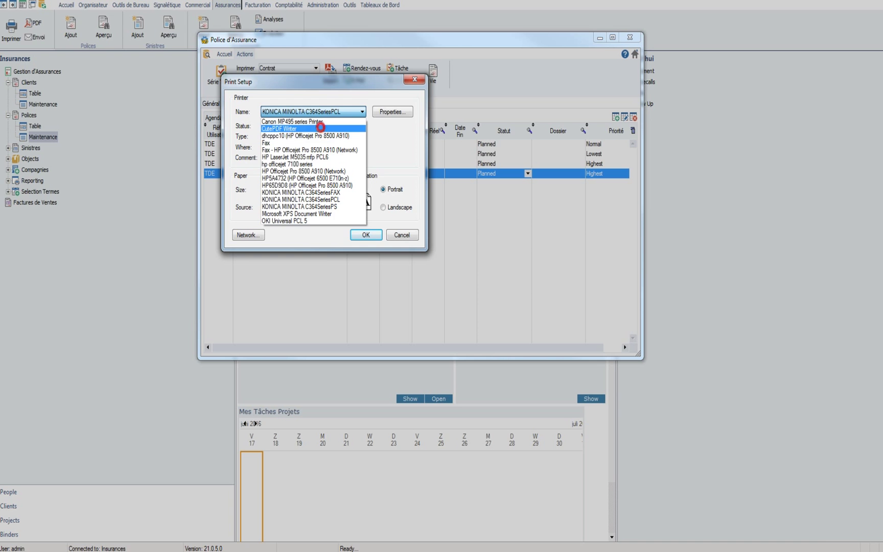
{"action": "left_click", "coordinate": [321, 123]}
{"action": "left_click", "coordinate": [369, 236]}
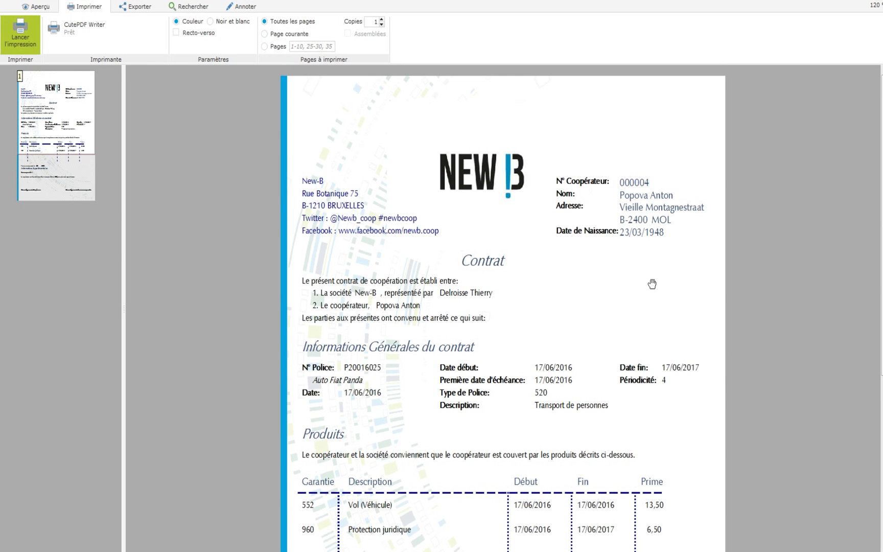
Step: Review the contract preview, save it as Document.pdf over the existing file, and close the preview
{"action": "scroll", "coordinate": [633, 271], "scroll_direction": "down", "scroll_amount": 5}
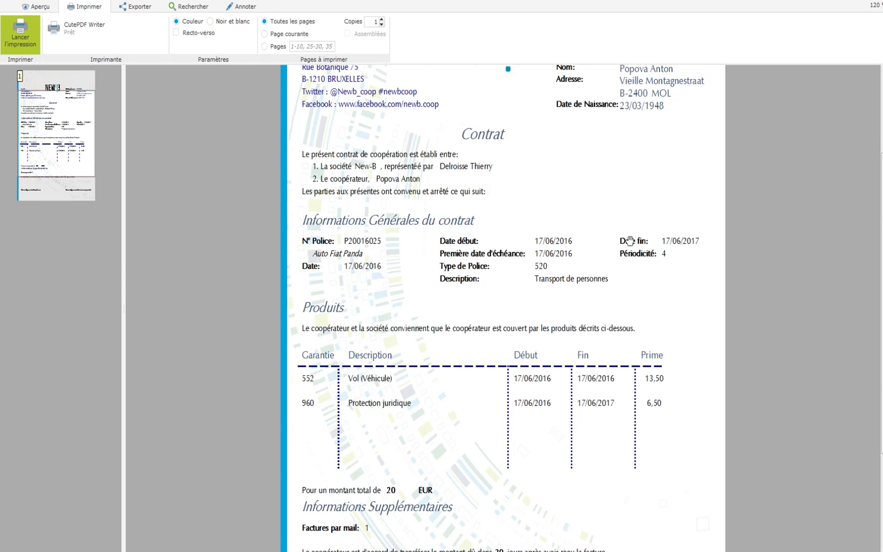
{"action": "scroll", "coordinate": [624, 244], "scroll_direction": "up", "scroll_amount": 4}
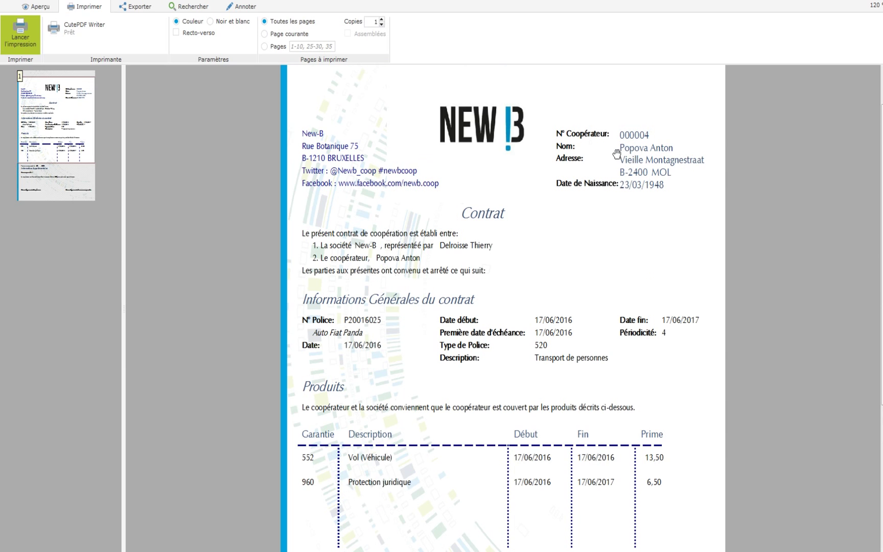
{"action": "scroll", "coordinate": [625, 217], "scroll_direction": "down", "scroll_amount": 1}
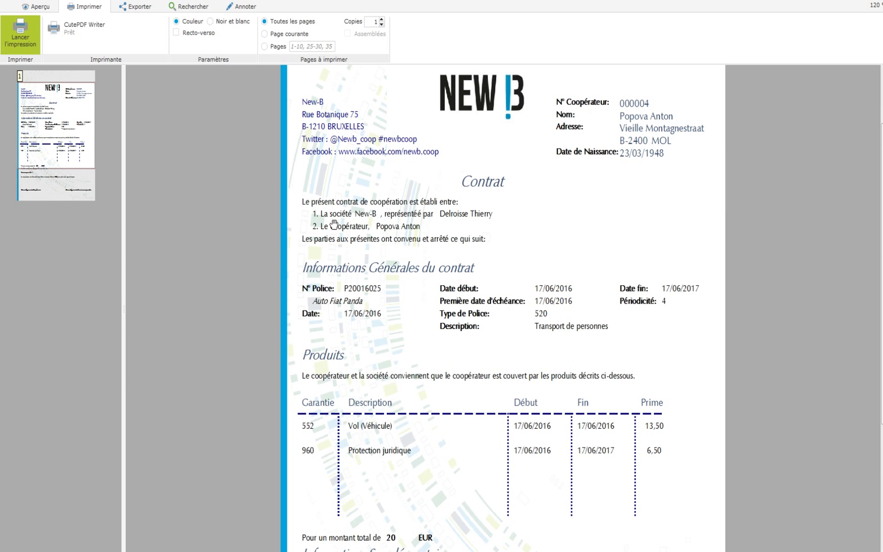
{"action": "scroll", "coordinate": [295, 225], "scroll_direction": "down", "scroll_amount": 1}
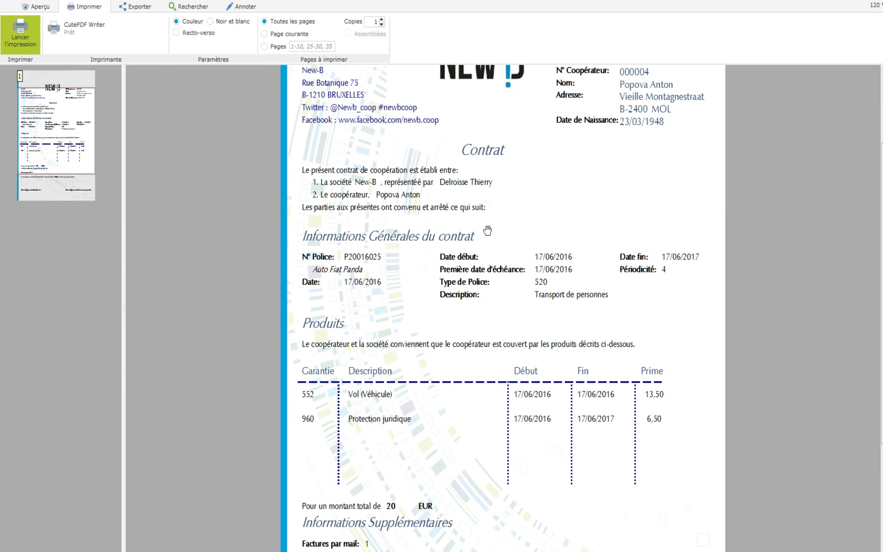
{"action": "scroll", "coordinate": [428, 292], "scroll_direction": "down", "scroll_amount": 3}
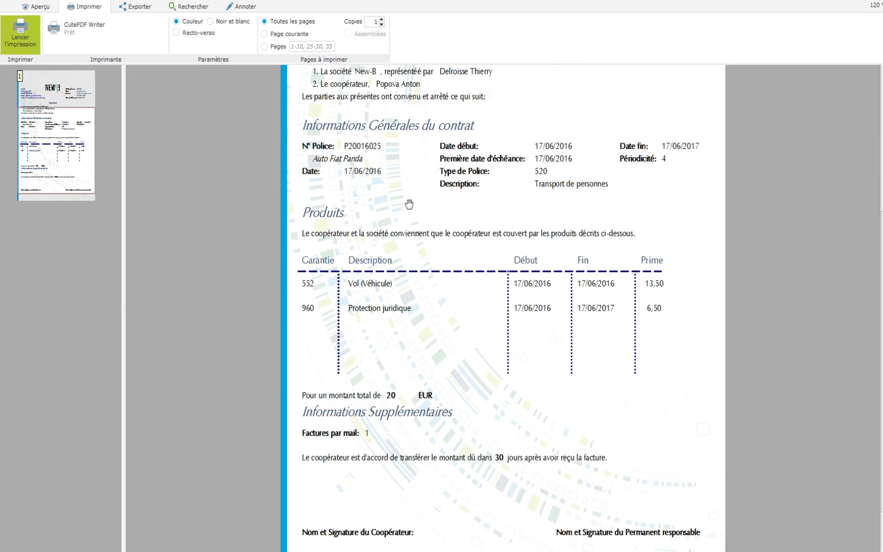
{"action": "scroll", "coordinate": [402, 197], "scroll_direction": "down", "scroll_amount": 1}
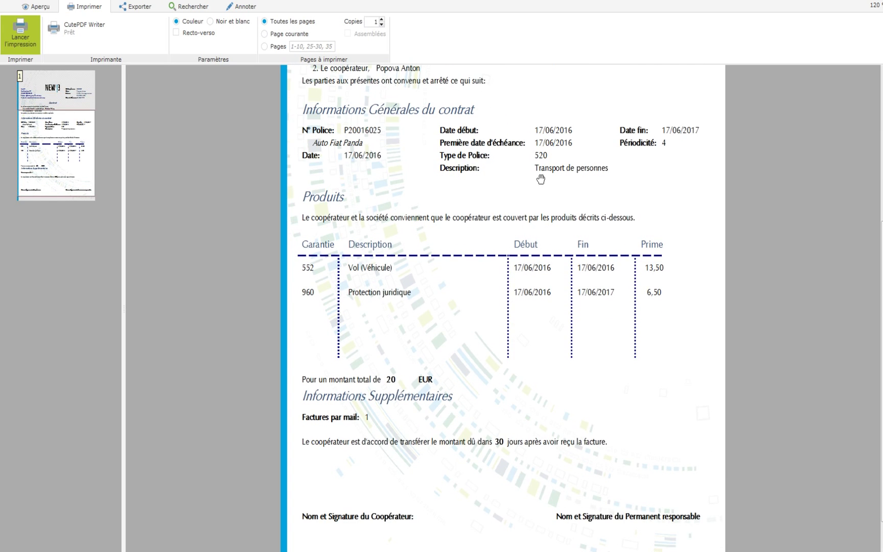
{"action": "scroll", "coordinate": [464, 266], "scroll_direction": "down", "scroll_amount": 1}
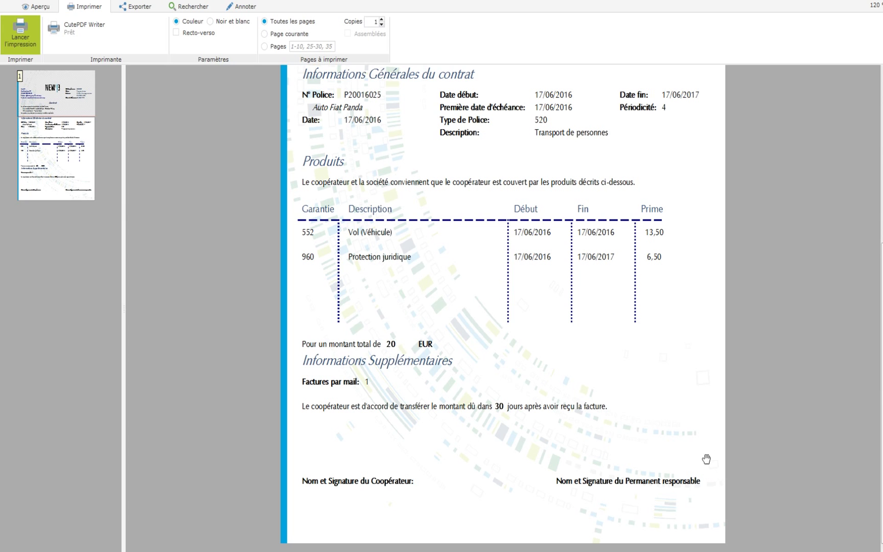
{"action": "left_click", "coordinate": [20, 34]}
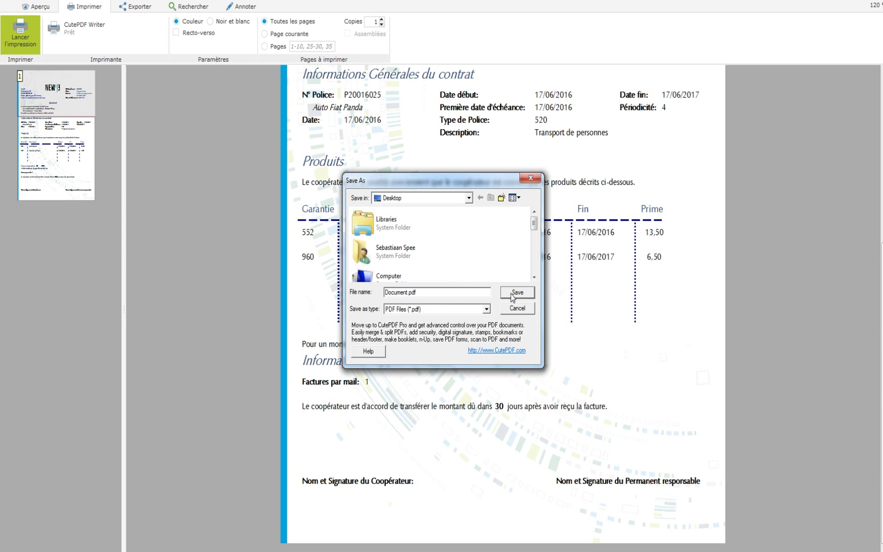
{"action": "left_click", "coordinate": [512, 296]}
{"action": "left_click", "coordinate": [487, 278]}
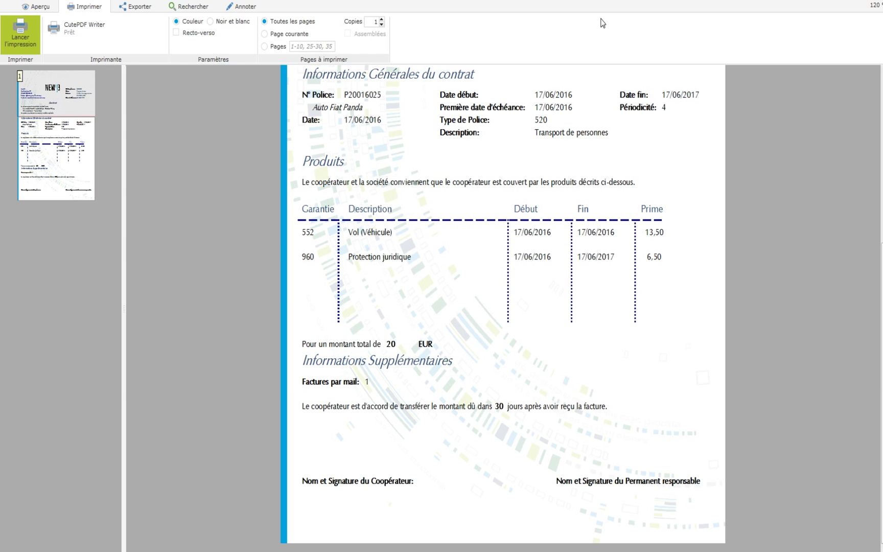
{"action": "key", "text": "Escape"}
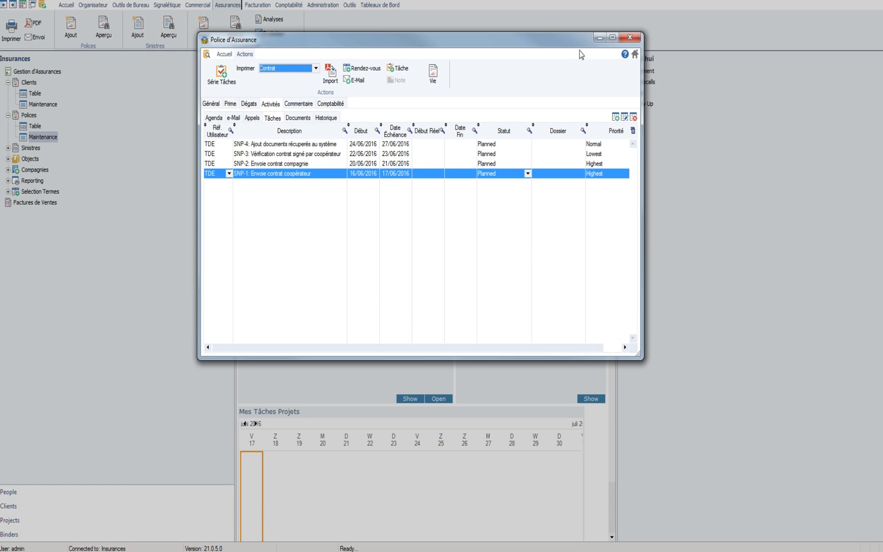
Step: Close the policy and open Initialization Periode under Factures de Ventes > Selection Termes
{"action": "left_click", "coordinate": [629, 39]}
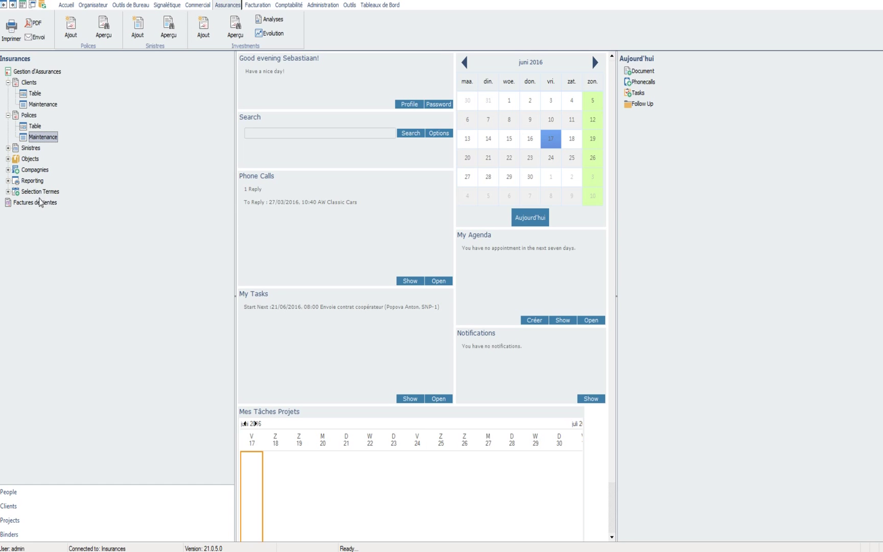
{"action": "double_click", "coordinate": [32, 204]}
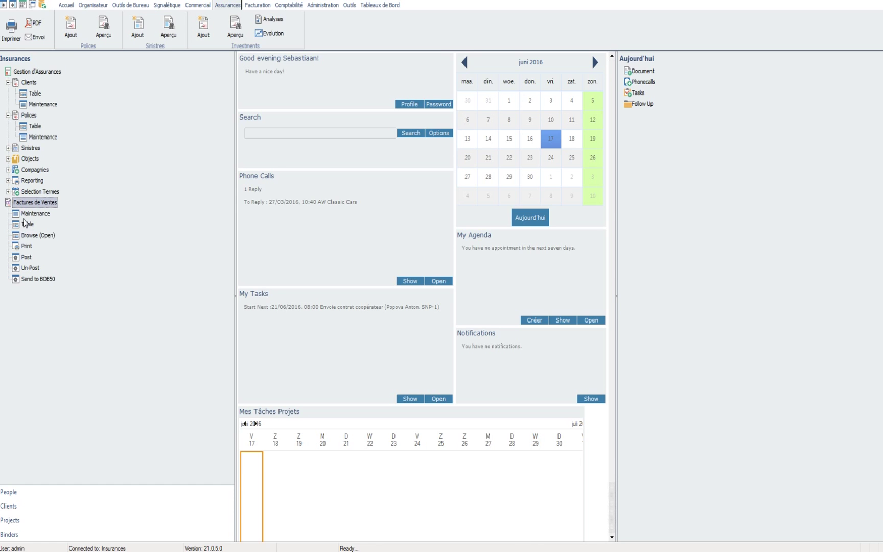
{"action": "double_click", "coordinate": [29, 193]}
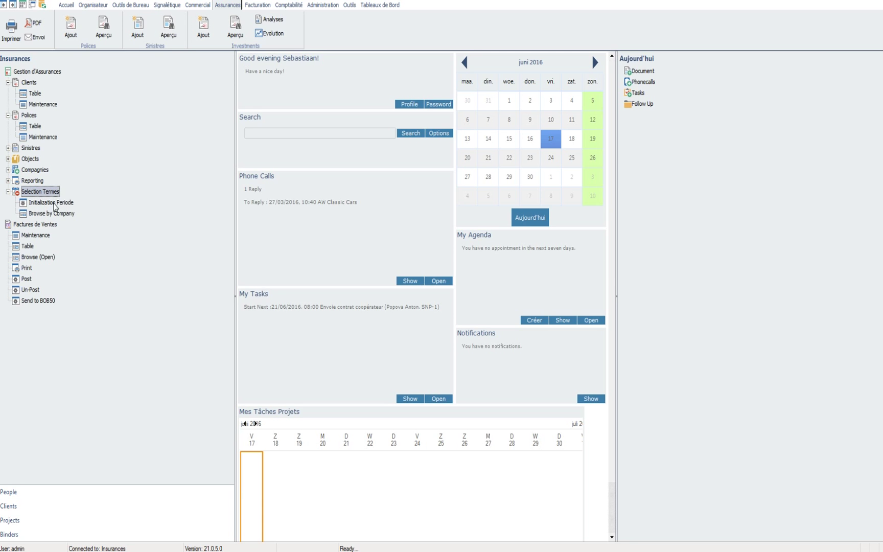
{"action": "double_click", "coordinate": [61, 207]}
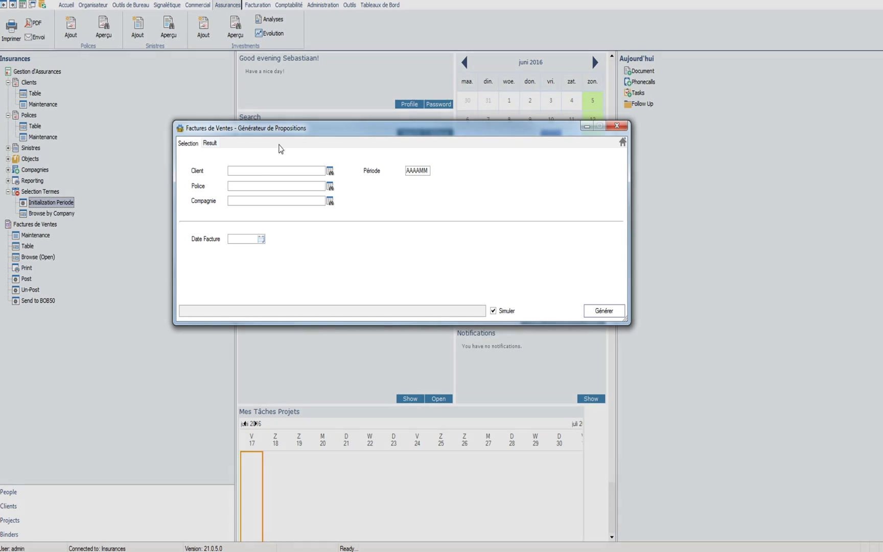
Step: Generate invoice proposals for period 201606, invoice date 30/06/2016, with Simuler unticked
{"action": "left_click_drag", "start_coordinate": [316, 128], "coordinate": [278, 108]}
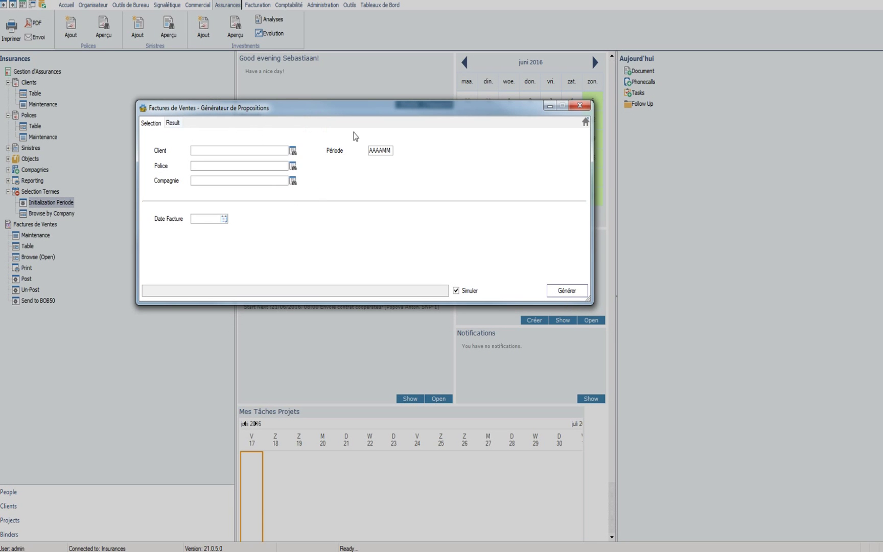
{"action": "left_click", "coordinate": [380, 150]}
{"action": "type", "text": "201606"}
{"action": "left_click", "coordinate": [456, 291]}
{"action": "left_click", "coordinate": [456, 291]}
{"action": "left_click", "coordinate": [457, 291]}
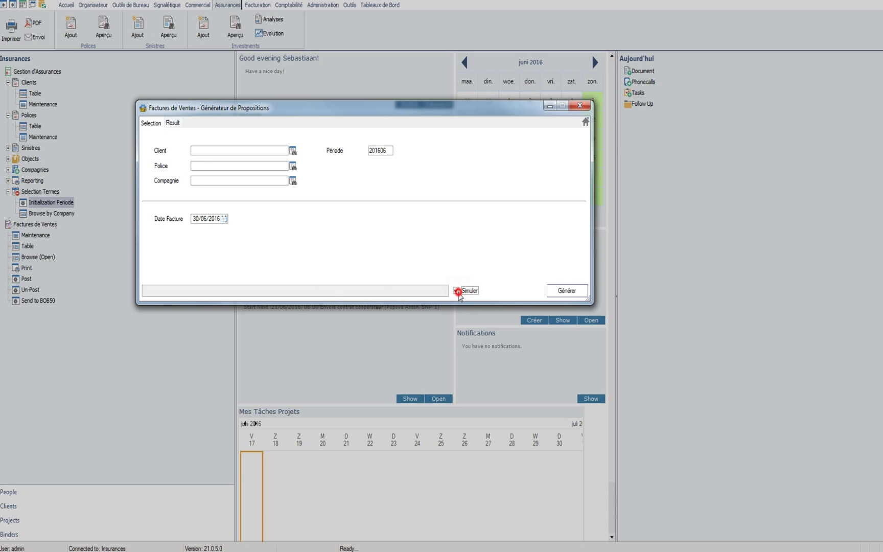
{"action": "left_click", "coordinate": [459, 293]}
{"action": "left_click", "coordinate": [458, 291]}
{"action": "left_click", "coordinate": [267, 151]}
{"action": "left_click", "coordinate": [567, 290]}
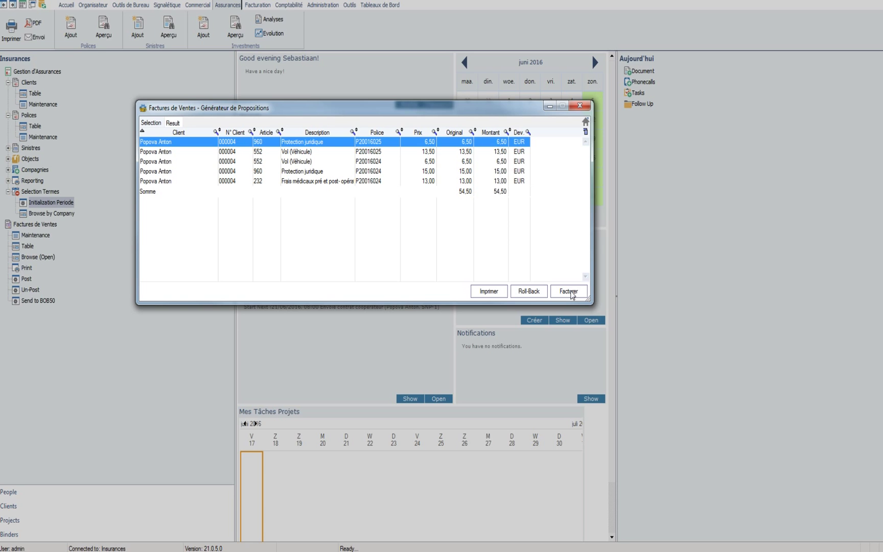
Step: Review the proposed Vol (Véhicule) 6,50 and Protection juridique 15,00 premium lines
{"action": "left_click", "coordinate": [266, 162]}
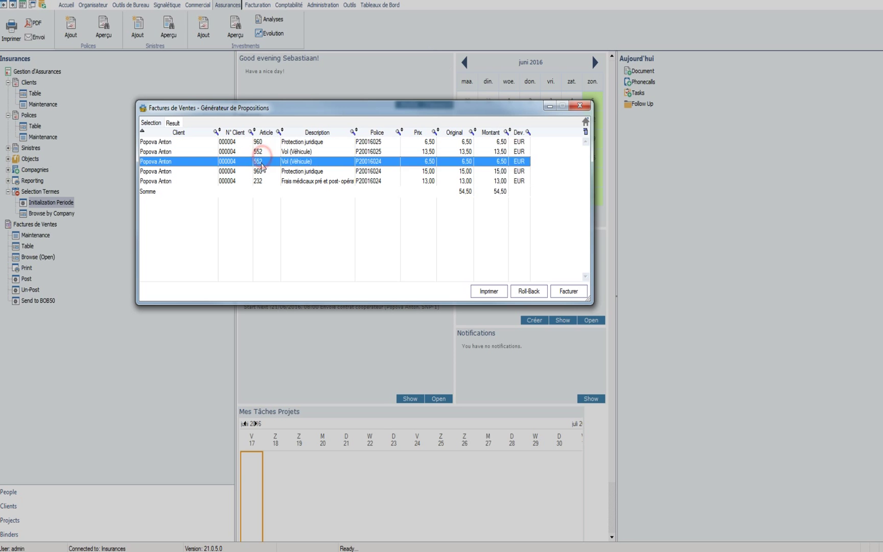
{"action": "left_click", "coordinate": [262, 171]}
{"action": "left_click", "coordinate": [386, 161]}
{"action": "left_click", "coordinate": [384, 171]}
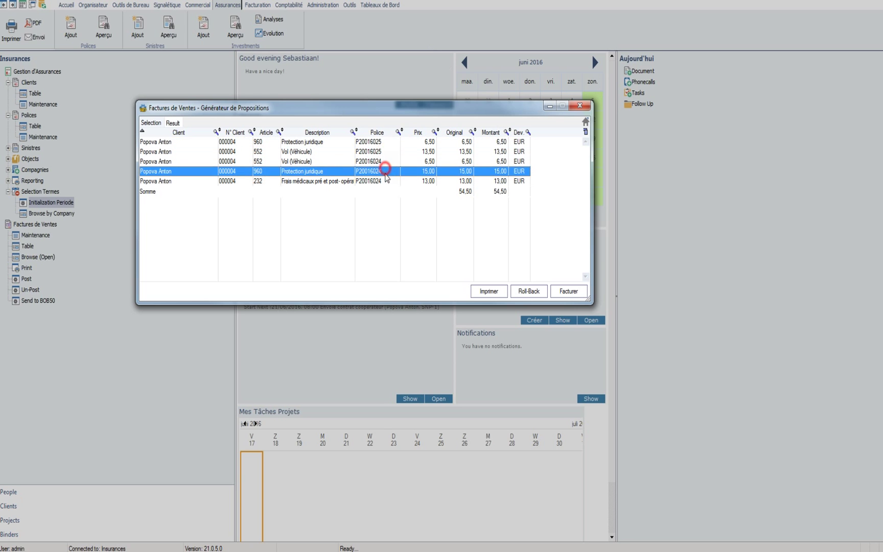
{"action": "left_click", "coordinate": [384, 180]}
{"action": "left_click", "coordinate": [387, 171]}
{"action": "left_click", "coordinate": [388, 162]}
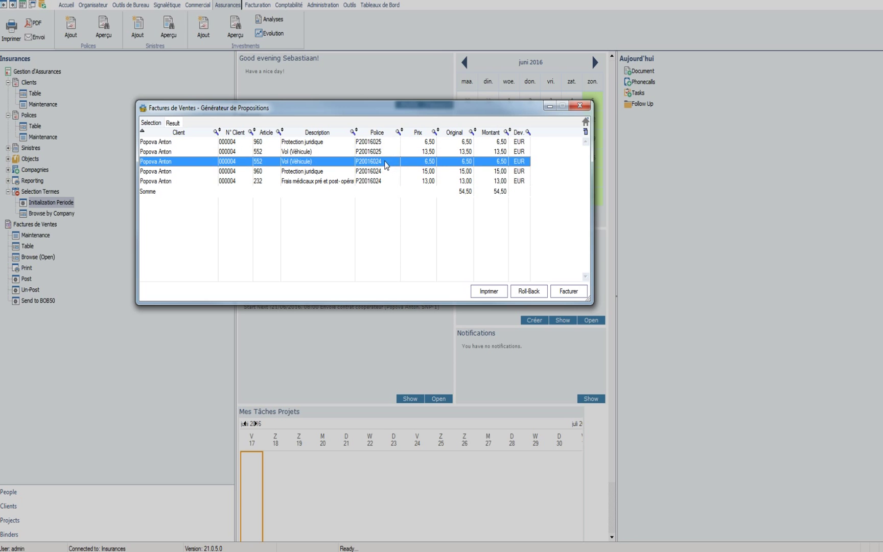
Step: Check the remaining lines, including Vol (Véhicule) 13,50, and send all five to invoicing
{"action": "left_click", "coordinate": [387, 143]}
{"action": "left_click", "coordinate": [384, 161]}
{"action": "left_click", "coordinate": [382, 171]}
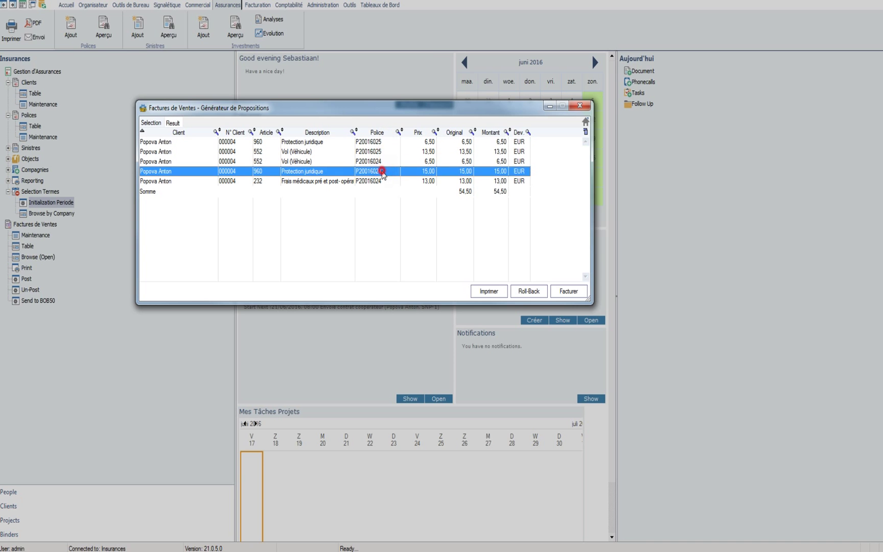
{"action": "left_click", "coordinate": [365, 182]}
{"action": "left_click", "coordinate": [305, 153]}
{"action": "left_click", "coordinate": [305, 142]}
{"action": "left_click", "coordinate": [307, 152]}
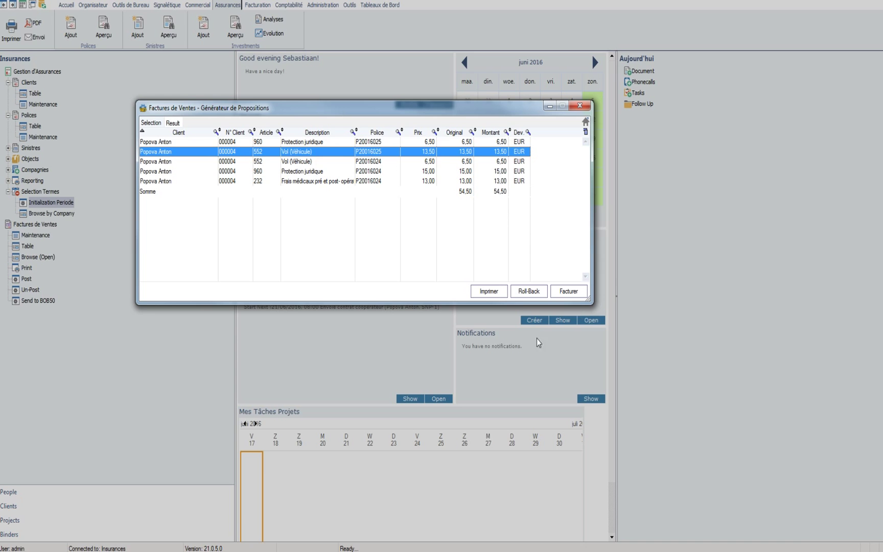
{"action": "left_click", "coordinate": [460, 150]}
{"action": "left_click", "coordinate": [568, 290]}
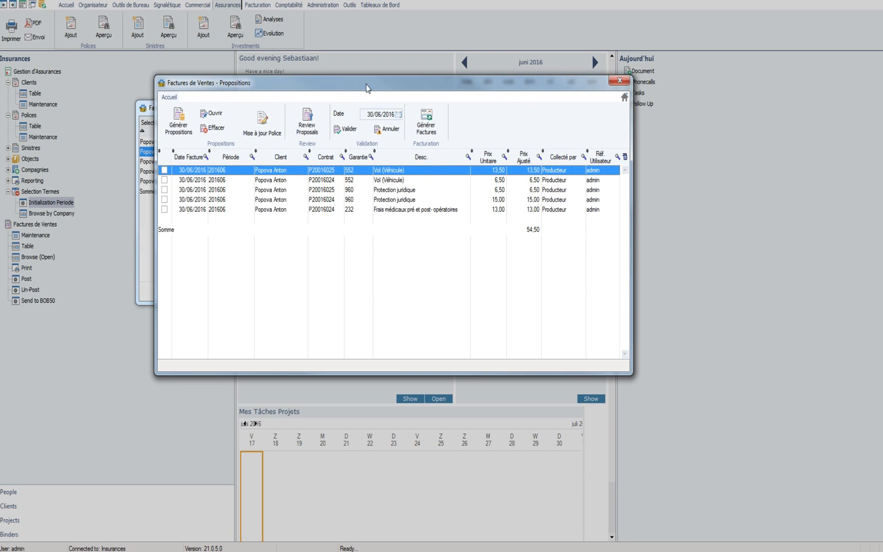
Step: Validate all five proposition lines dated 30/06/2016
{"action": "left_click_drag", "start_coordinate": [366, 81], "coordinate": [342, 62]}
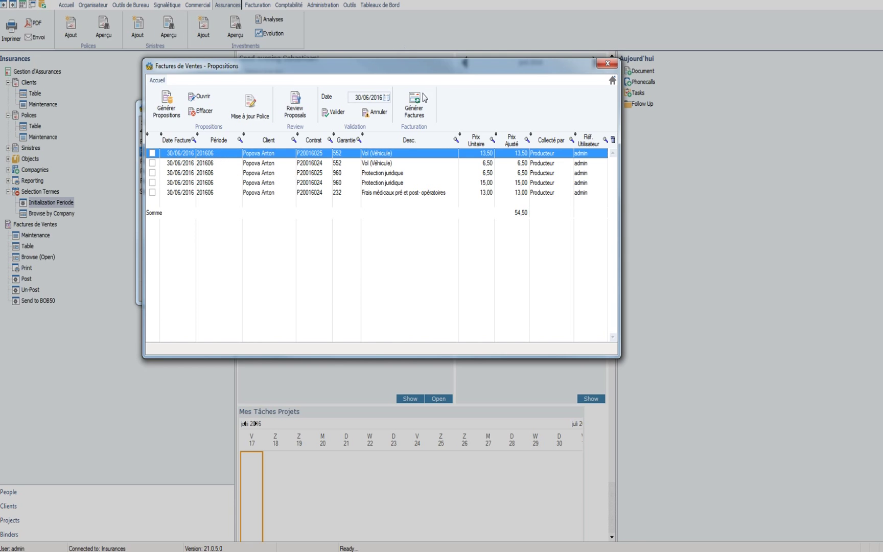
{"action": "left_click", "coordinate": [335, 112]}
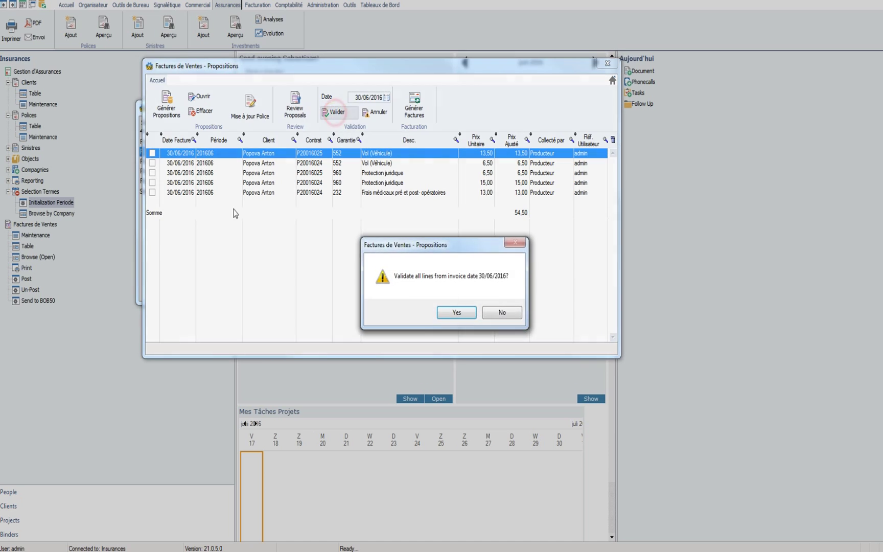
{"action": "left_click", "coordinate": [455, 312]}
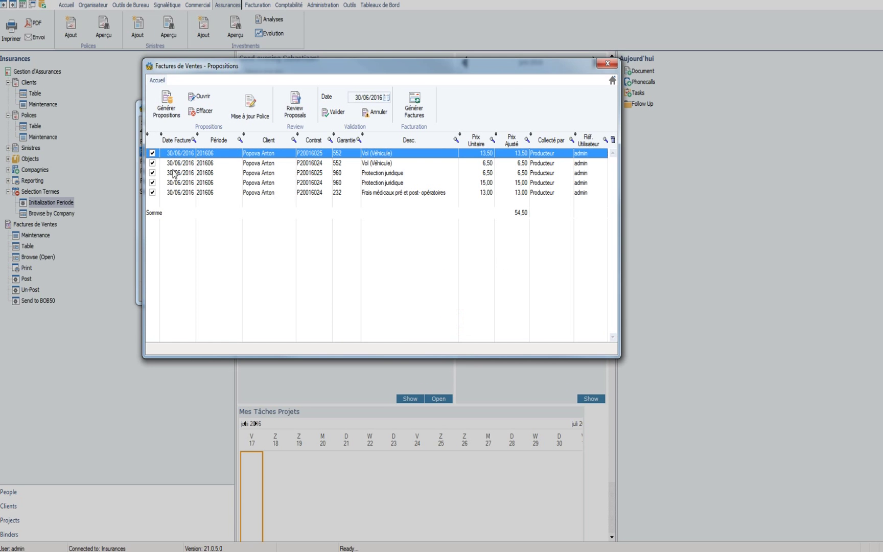
{"action": "left_click", "coordinate": [390, 175]}
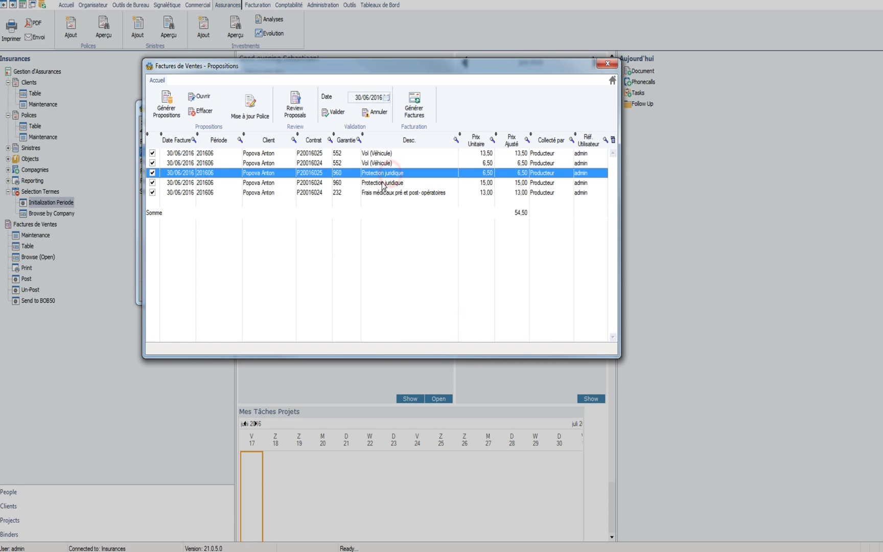
Step: Generate invoices for the validated lines and close the emptied Propositions window
{"action": "left_click", "coordinate": [413, 110]}
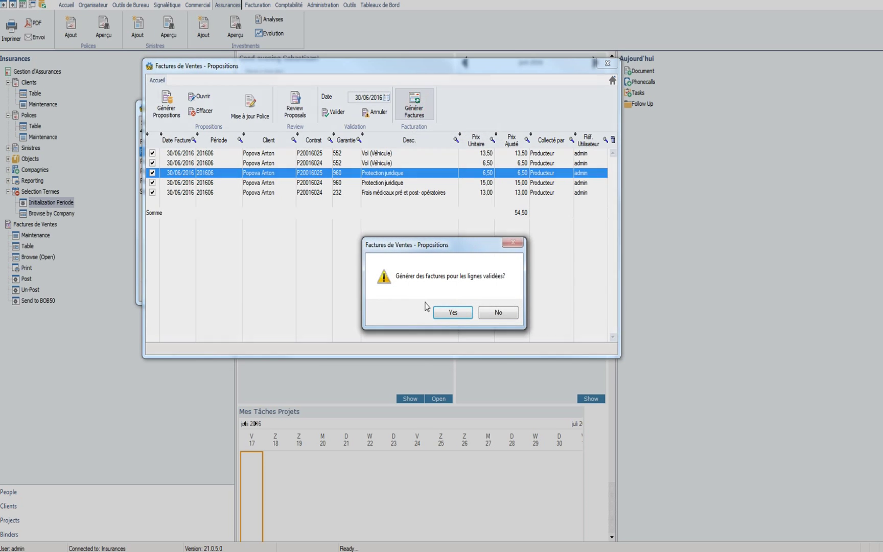
{"action": "left_click", "coordinate": [453, 314]}
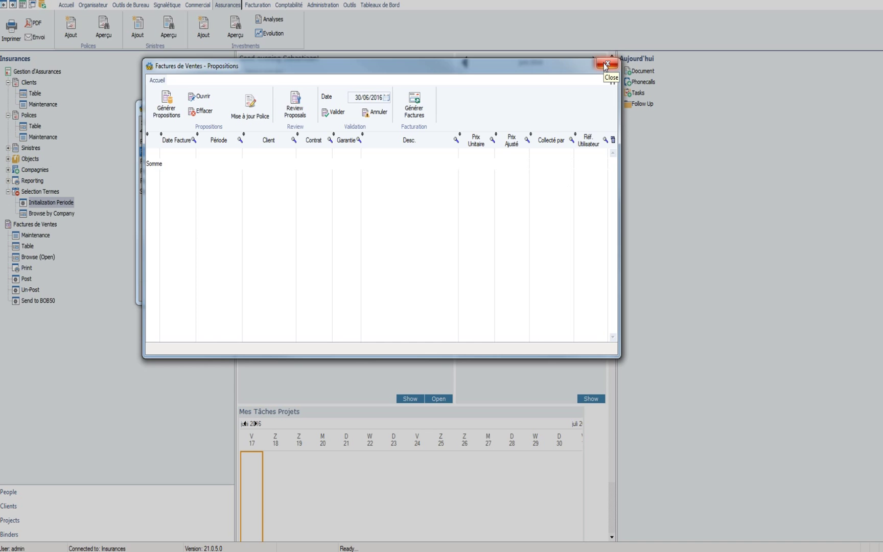
{"action": "left_click", "coordinate": [606, 65]}
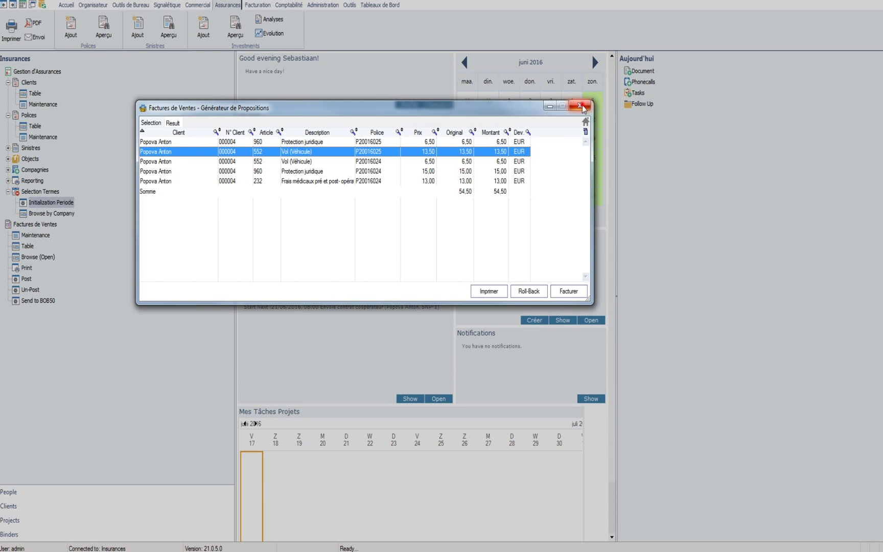
Step: Open Auto Fiat Panda policy P20016025 from the Polices table
{"action": "left_click", "coordinate": [581, 104]}
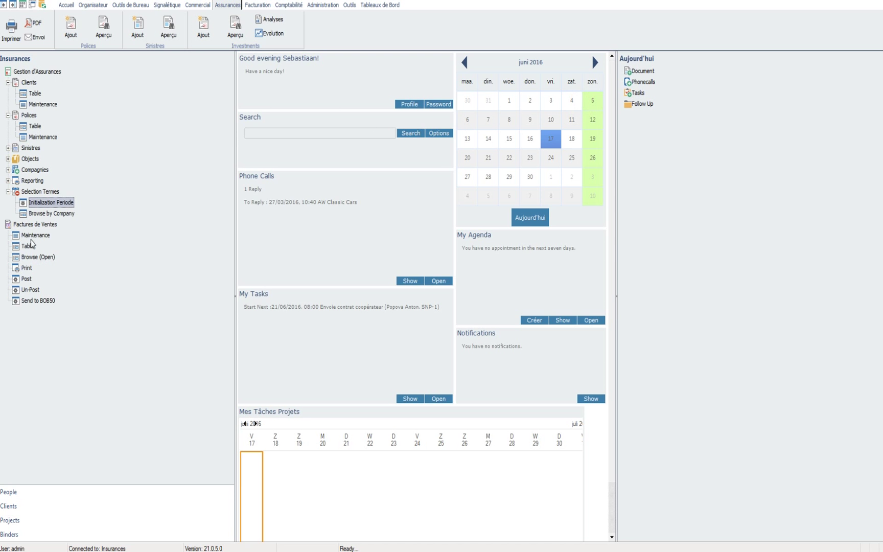
{"action": "left_click", "coordinate": [36, 127]}
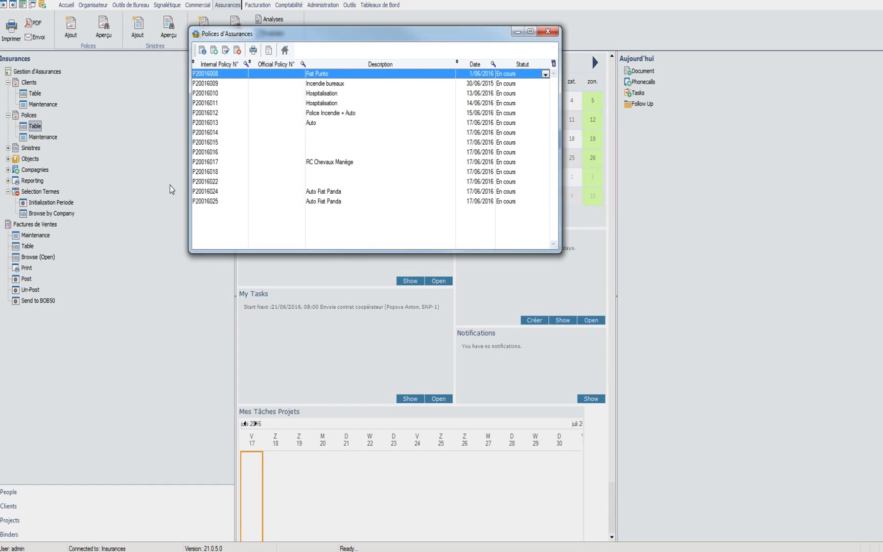
{"action": "left_click", "coordinate": [215, 200]}
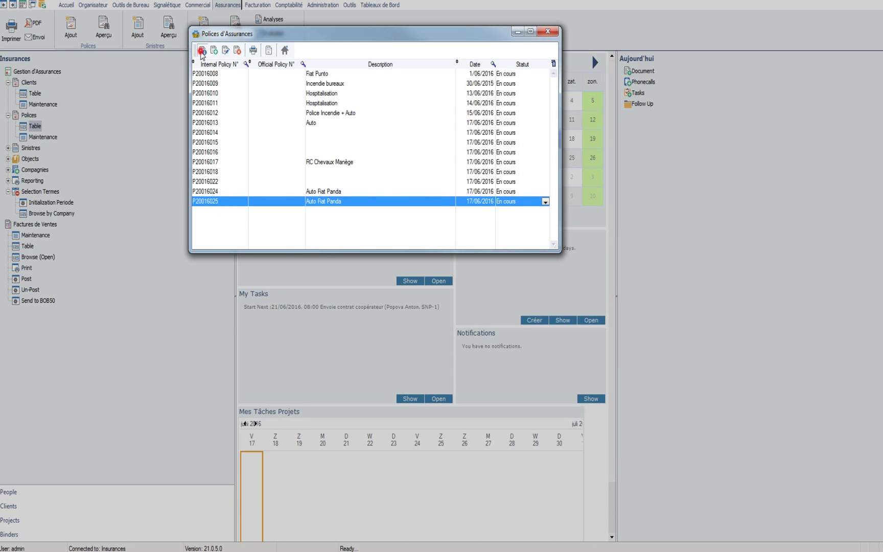
{"action": "left_click", "coordinate": [203, 50]}
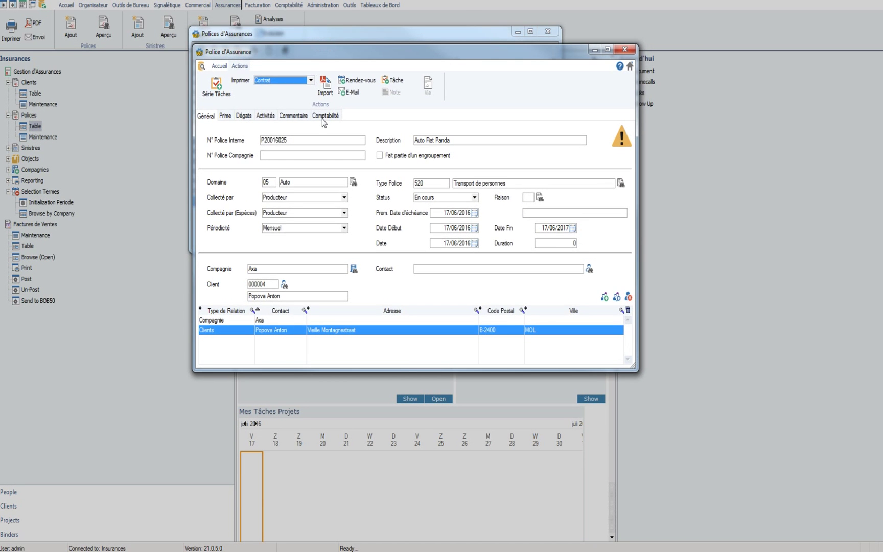
Step: Check the policy's 20,00 invoice ledger and commission entries, then its premium breakdown
{"action": "left_click", "coordinate": [323, 116]}
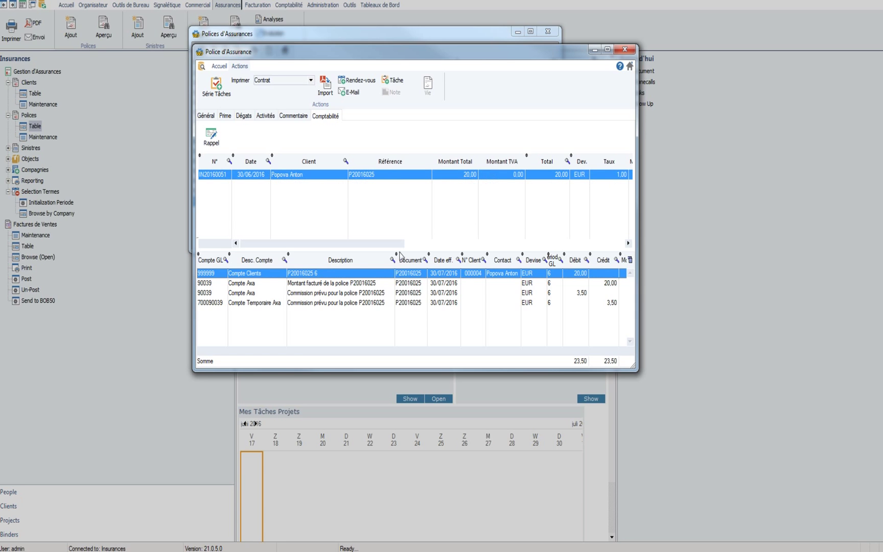
{"action": "left_click", "coordinate": [438, 287]}
{"action": "left_click", "coordinate": [438, 293]}
{"action": "left_click", "coordinate": [439, 302]}
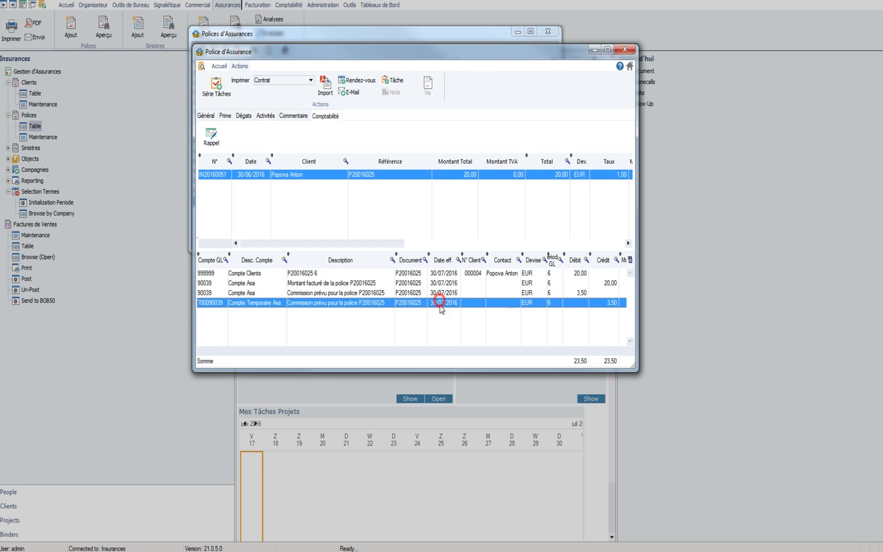
{"action": "left_click", "coordinate": [577, 274]}
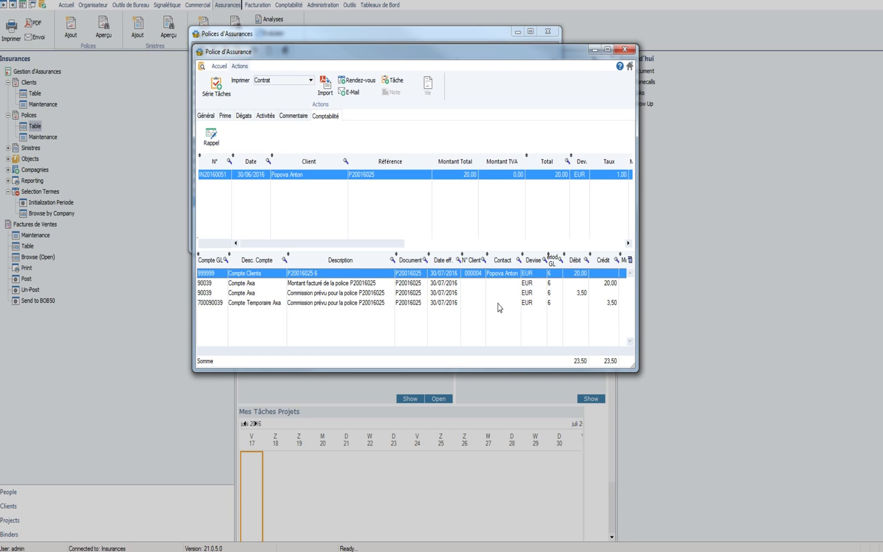
{"action": "left_click", "coordinate": [579, 292]}
{"action": "left_click", "coordinate": [608, 303]}
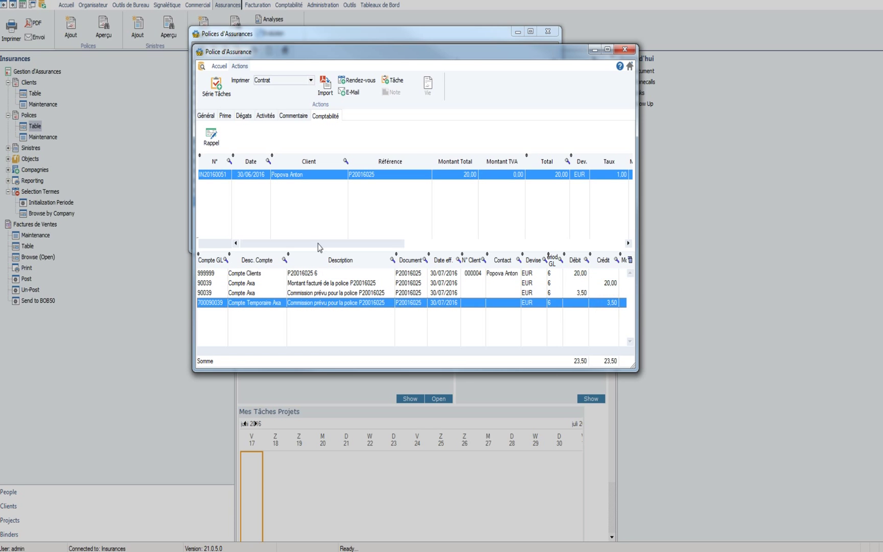
{"action": "left_click", "coordinate": [226, 116]}
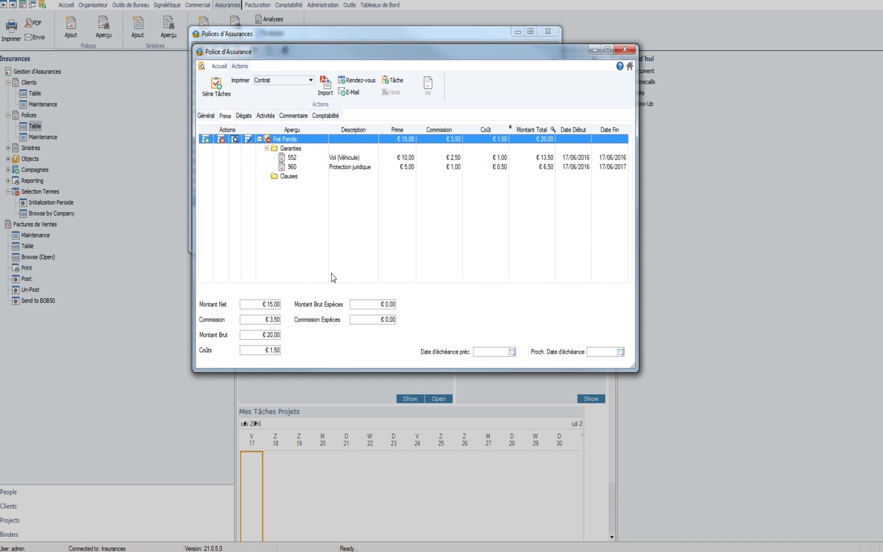
Step: Review the Fiat Panda policy's gross premium, commission and accounting entries
{"action": "left_click", "coordinate": [261, 335]}
{"action": "left_click", "coordinate": [259, 320]}
{"action": "left_click", "coordinate": [326, 116]}
{"action": "left_click", "coordinate": [317, 185]}
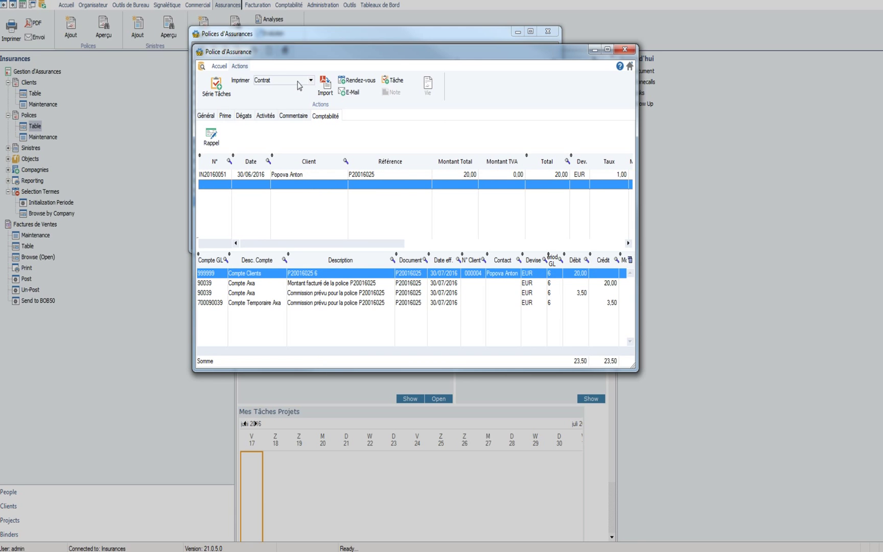
{"action": "left_click", "coordinate": [225, 116]}
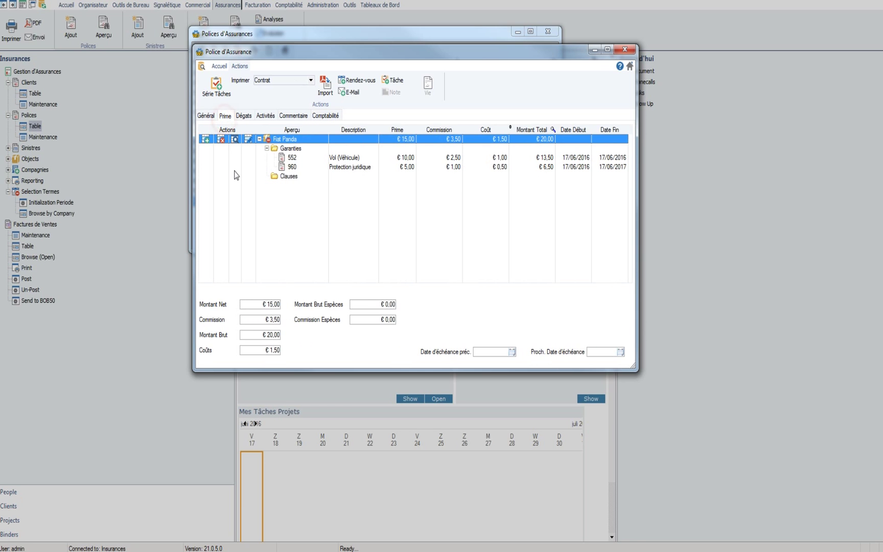
Step: Open a blank Garanties form for a new guarantee on the Fiat Panda policy
{"action": "left_click", "coordinate": [218, 66]}
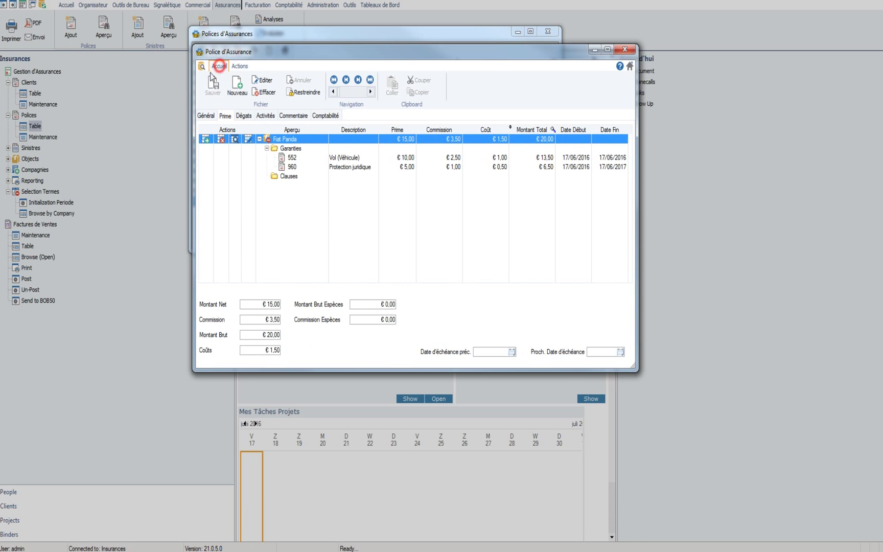
{"action": "left_click", "coordinate": [268, 78]}
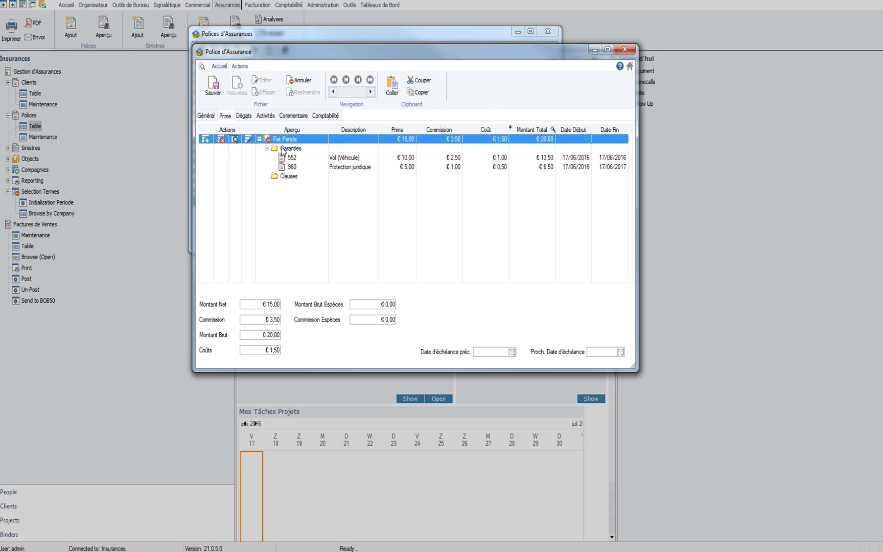
{"action": "left_click", "coordinate": [286, 148]}
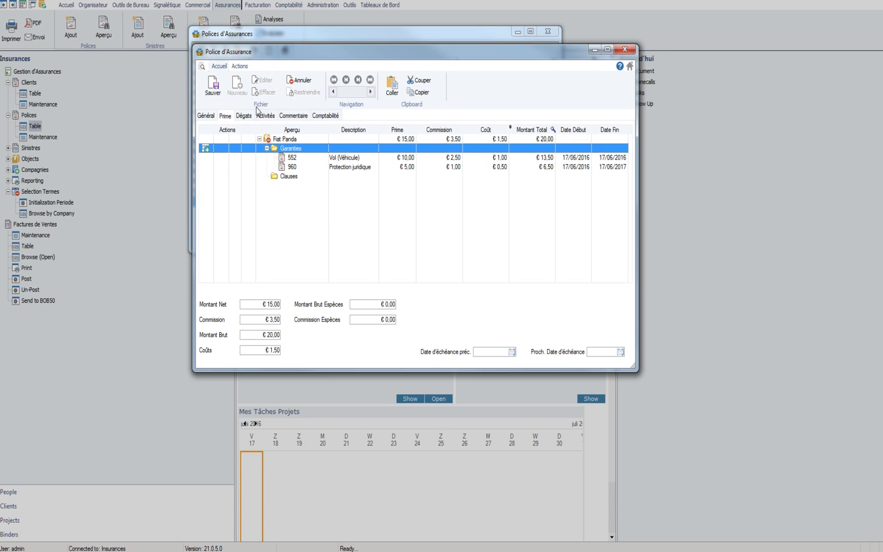
{"action": "left_click", "coordinate": [204, 148]}
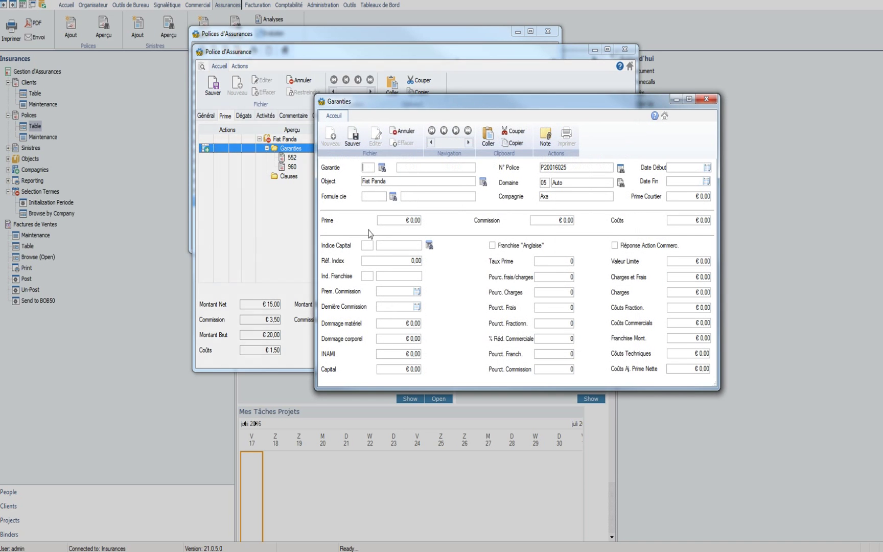
Step: Add guarantee 555 Rapatriement with premium 5 and commission 1, and save it
{"action": "left_click", "coordinate": [381, 171]}
{"action": "left_click", "coordinate": [415, 278]}
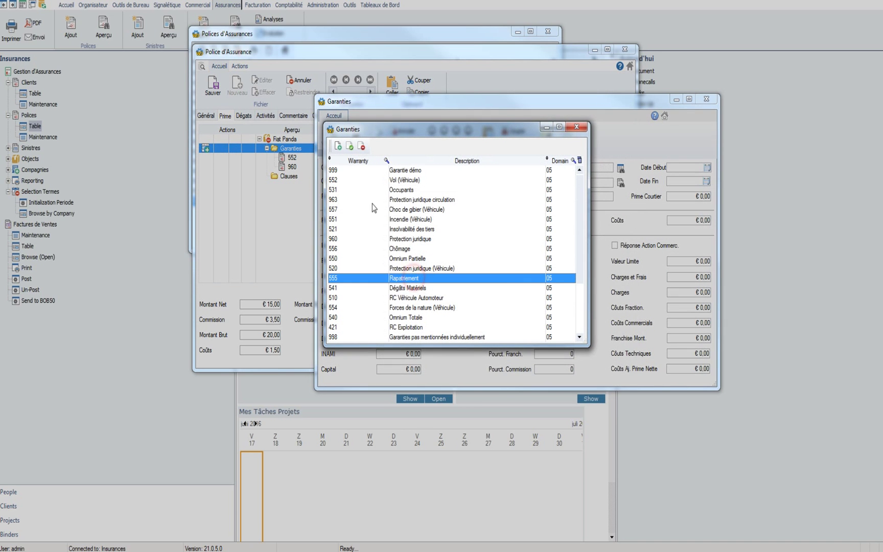
{"action": "left_click", "coordinate": [349, 146]}
{"action": "left_click", "coordinate": [394, 220]}
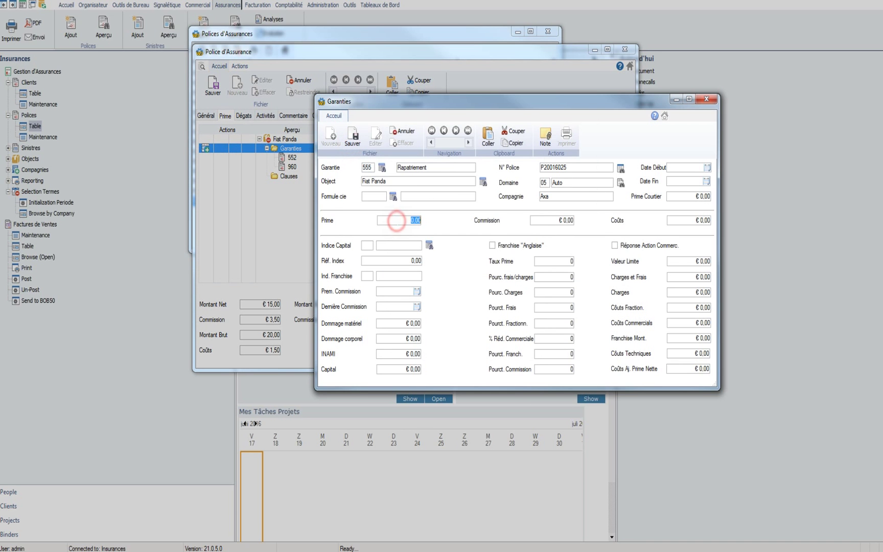
{"action": "type", "text": "5"}
{"action": "left_click", "coordinate": [567, 220]}
{"action": "type", "text": "10"}
{"action": "left_click", "coordinate": [565, 221]}
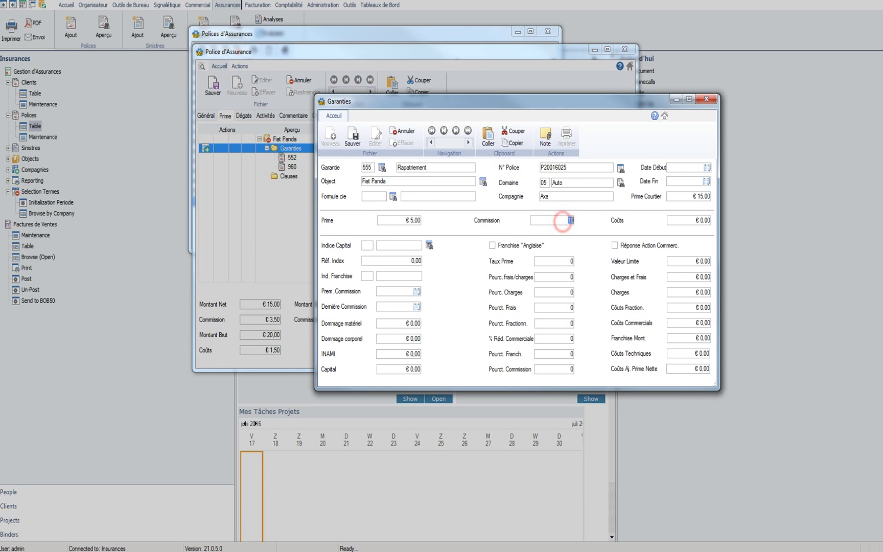
{"action": "key", "text": "BackSpace"}
{"action": "left_click", "coordinate": [683, 226]}
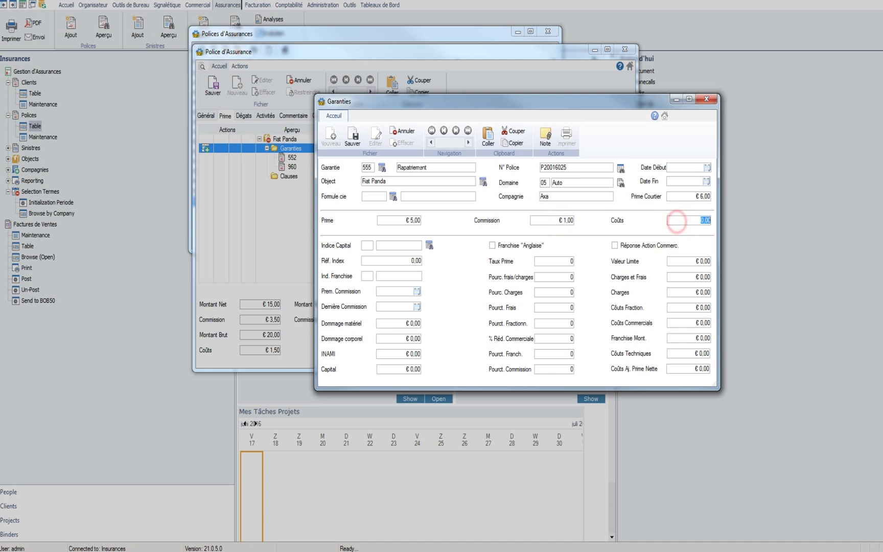
{"action": "left_click", "coordinate": [353, 136]}
Step: Save the Fiat Panda policy and print the Changement Prime letter to PDF
{"action": "left_click", "coordinate": [342, 167]}
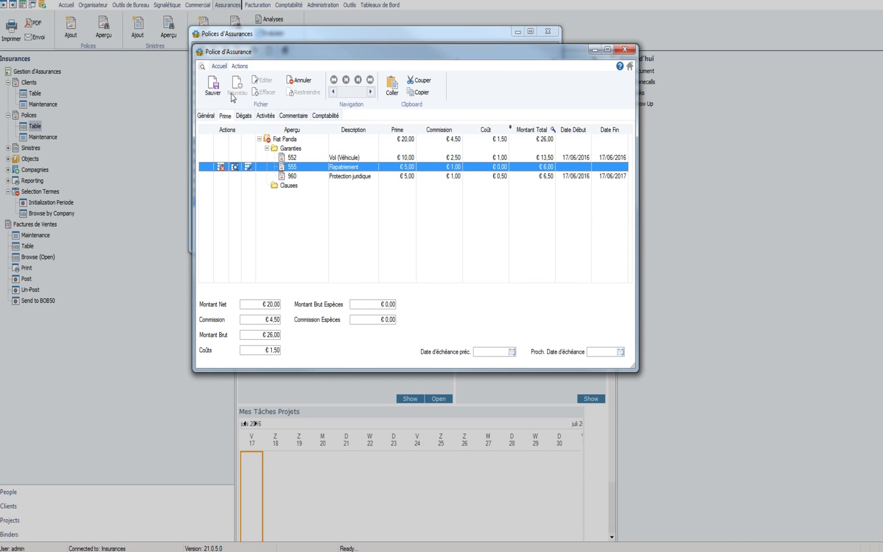
{"action": "left_click", "coordinate": [212, 85]}
{"action": "left_click", "coordinate": [239, 66]}
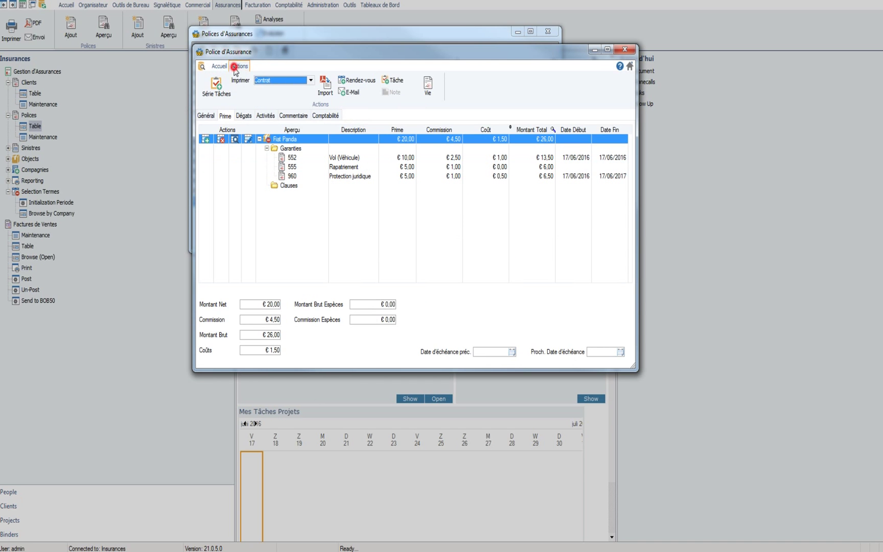
{"action": "left_click", "coordinate": [279, 80]}
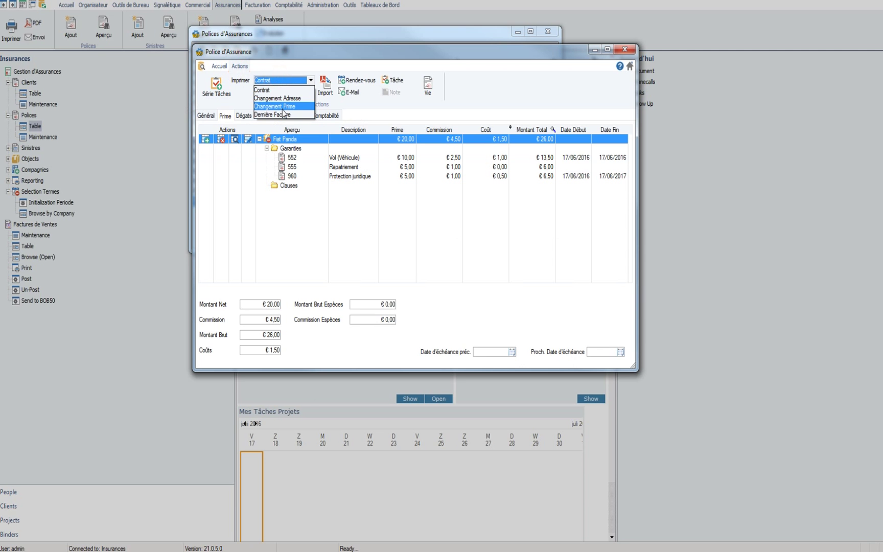
{"action": "left_click", "coordinate": [282, 108]}
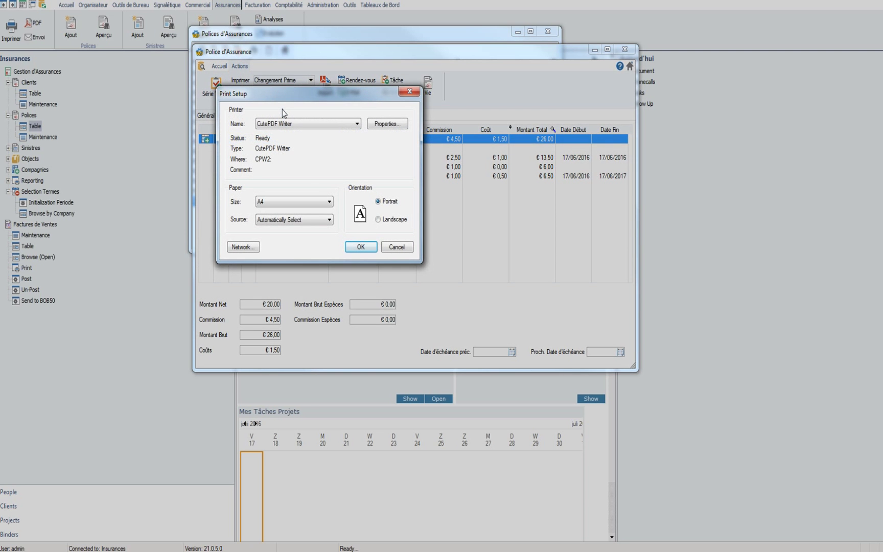
{"action": "left_click", "coordinate": [367, 247]}
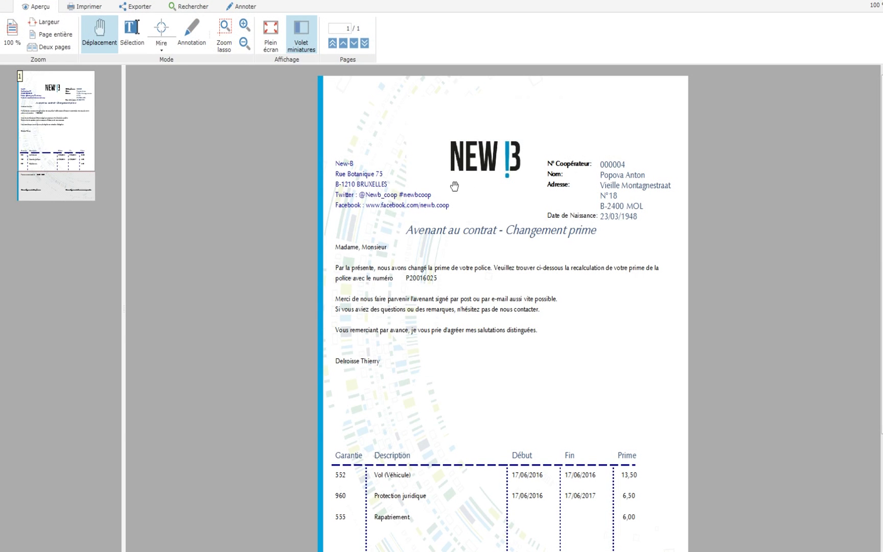
{"action": "scroll", "coordinate": [454, 186], "scroll_direction": "down", "scroll_amount": 3}
{"action": "scroll", "coordinate": [443, 211], "scroll_direction": "up", "scroll_amount": 3}
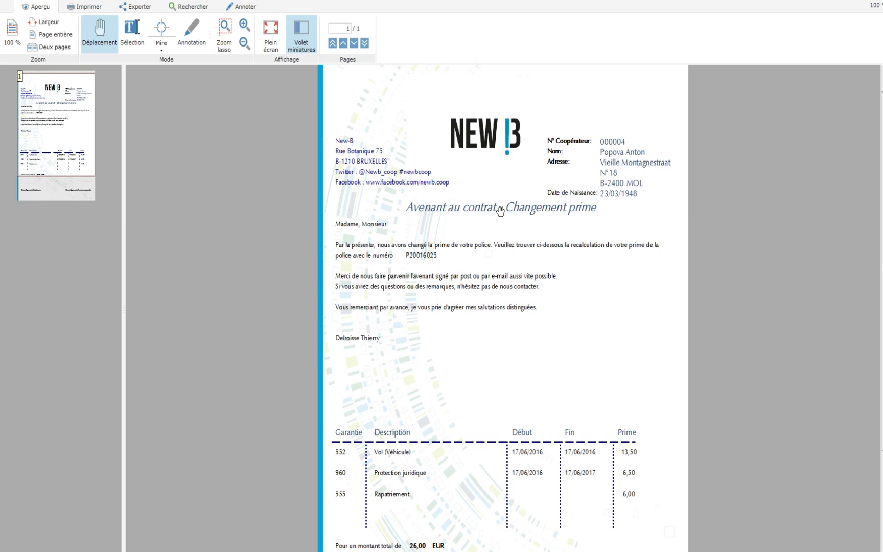
{"action": "scroll", "coordinate": [515, 238], "scroll_direction": "down", "scroll_amount": 3}
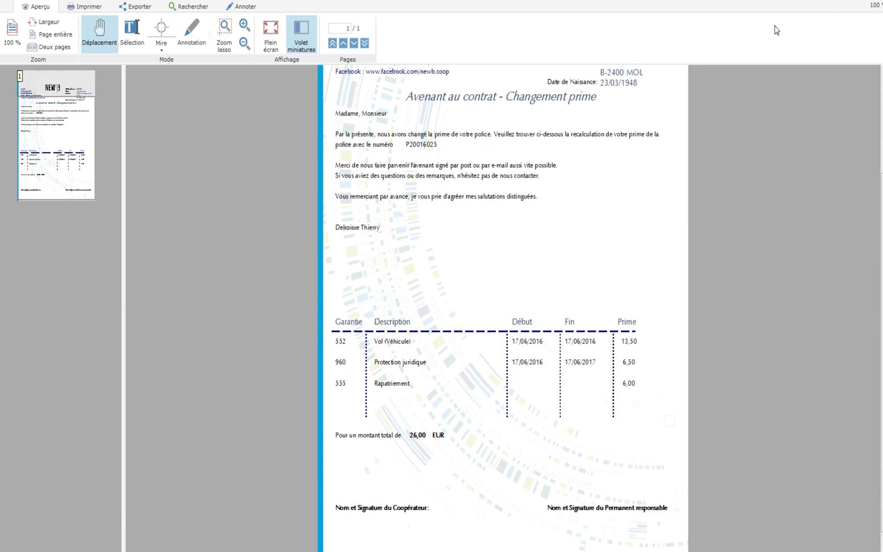
{"action": "left_click", "coordinate": [717, 10]}
Step: Print the policy's last invoice (Dernière Facture) from the Comptabilité tab
{"action": "key", "text": "Escape"}
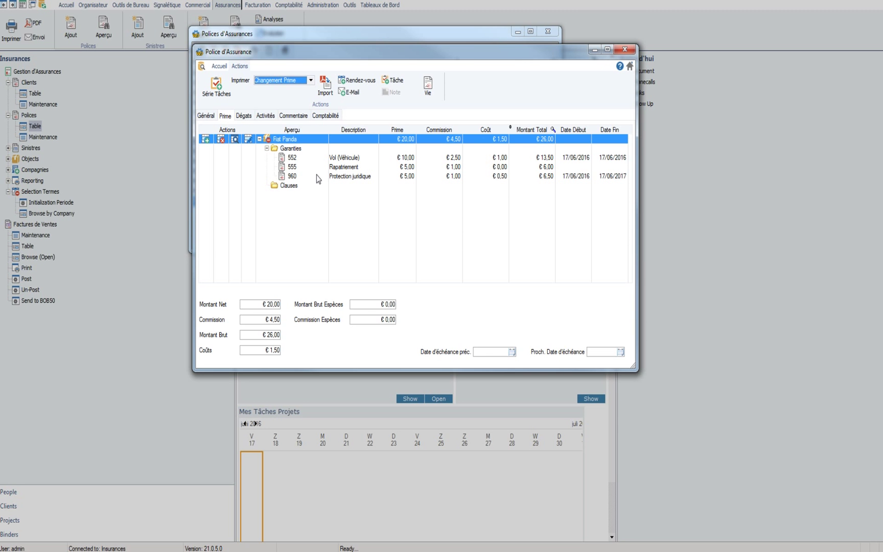
{"action": "left_click", "coordinate": [323, 116]}
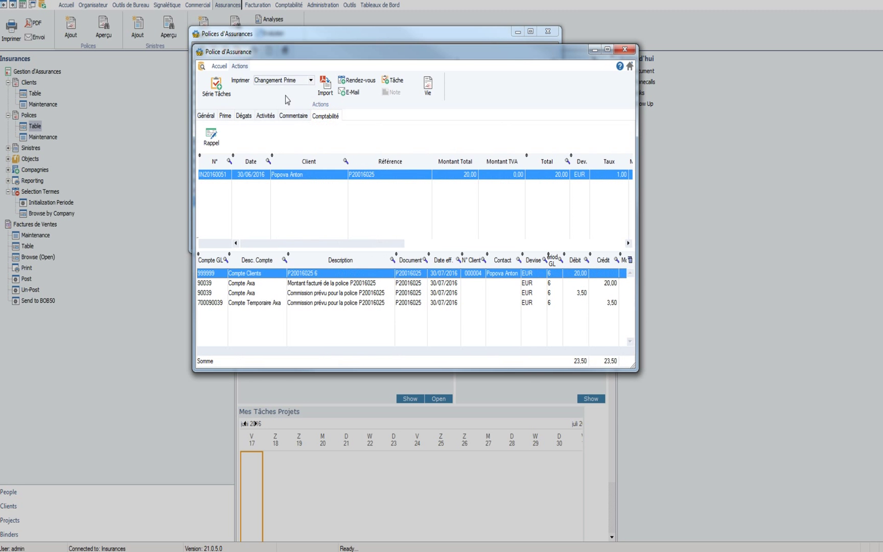
{"action": "left_click", "coordinate": [297, 79]}
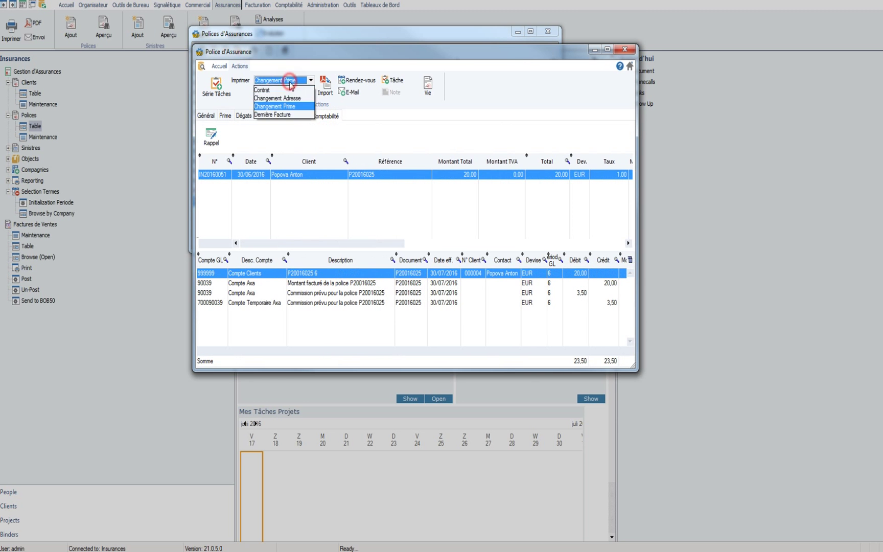
{"action": "left_click", "coordinate": [285, 115]}
{"action": "left_click", "coordinate": [362, 248]}
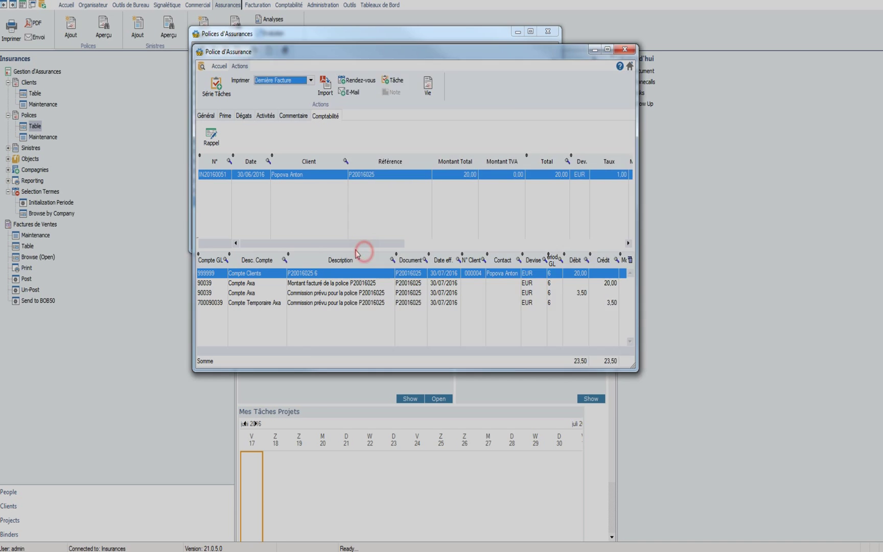
Step: Review the 20,00 EUR invoice preview, then close it
{"action": "left_click_drag", "start_coordinate": [582, 50], "coordinate": [500, 1]}
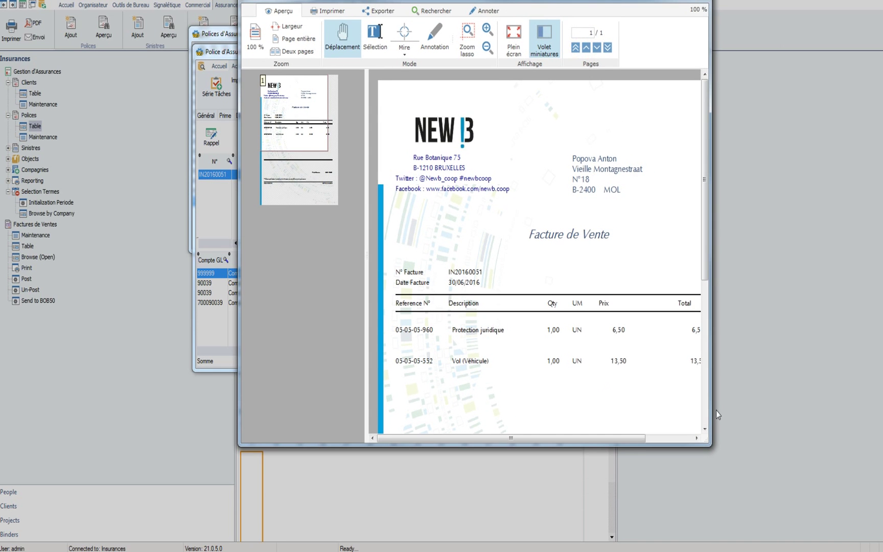
{"action": "left_click_drag", "start_coordinate": [706, 438], "coordinate": [815, 538]}
{"action": "scroll", "coordinate": [639, 328], "scroll_direction": "down", "scroll_amount": 3}
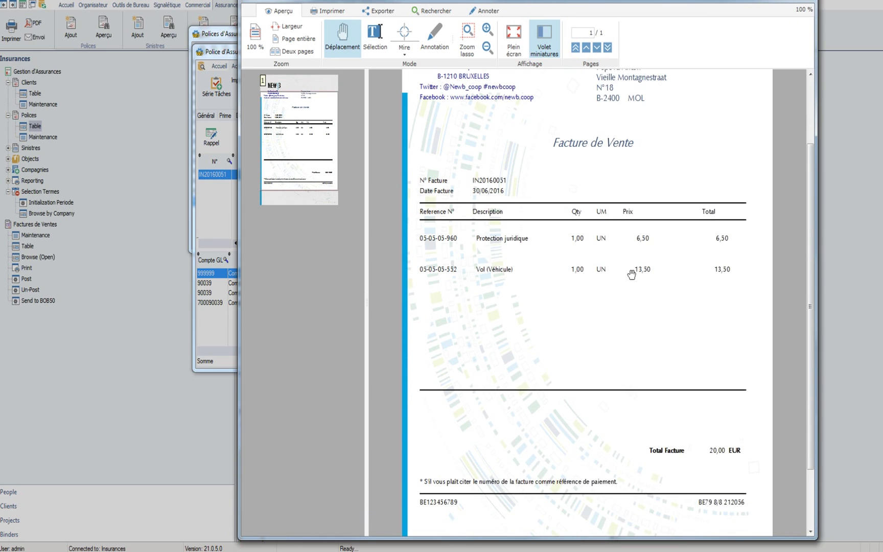
{"action": "scroll", "coordinate": [630, 280], "scroll_direction": "down", "scroll_amount": 3}
{"action": "scroll", "coordinate": [644, 357], "scroll_direction": "up", "scroll_amount": 5}
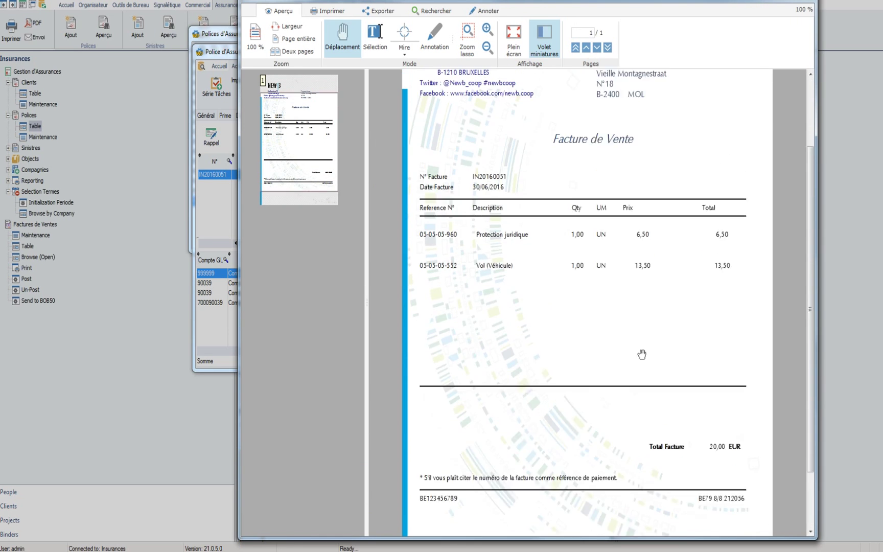
{"action": "scroll", "coordinate": [470, 280], "scroll_direction": "down", "scroll_amount": 5}
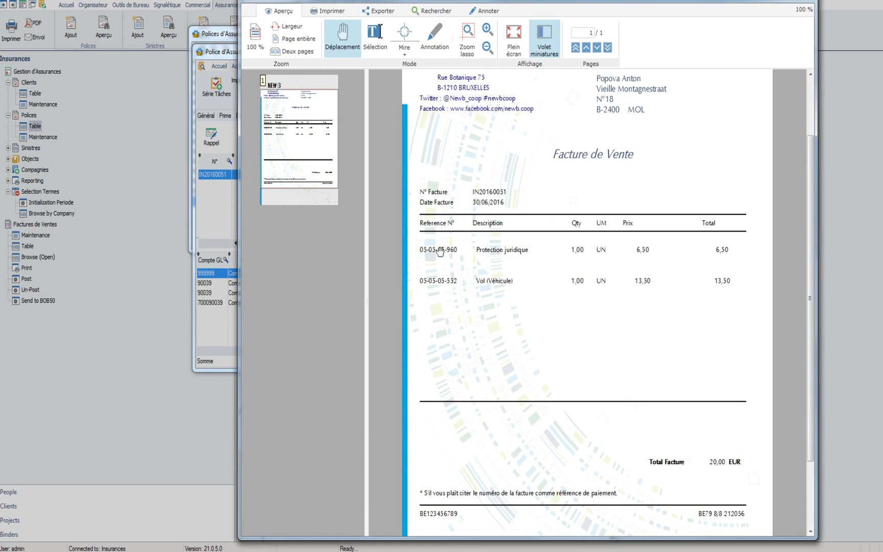
{"action": "scroll", "coordinate": [446, 248], "scroll_direction": "down", "scroll_amount": 1}
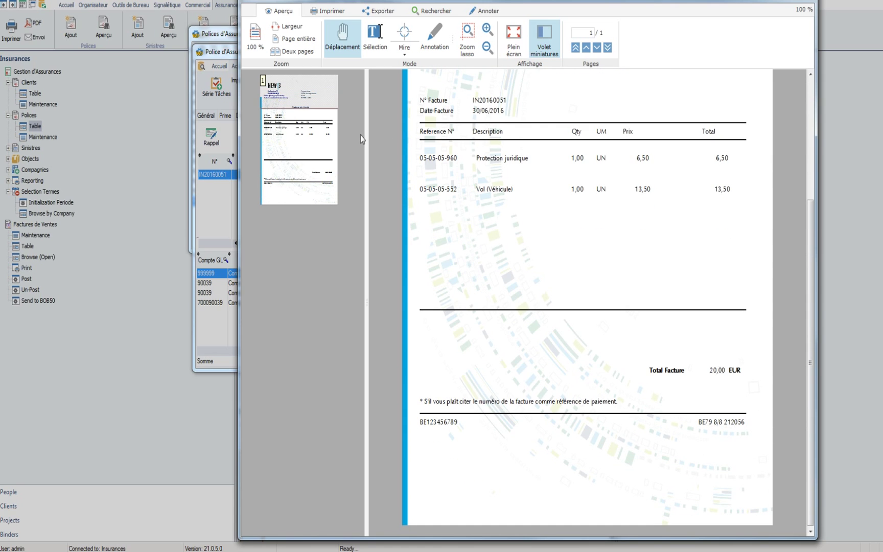
{"action": "scroll", "coordinate": [564, 234], "scroll_direction": "up", "scroll_amount": 3}
{"action": "scroll", "coordinate": [684, 286], "scroll_direction": "up", "scroll_amount": 2}
{"action": "scroll", "coordinate": [725, 344], "scroll_direction": "down", "scroll_amount": 3}
{"action": "key", "text": "Escape"}
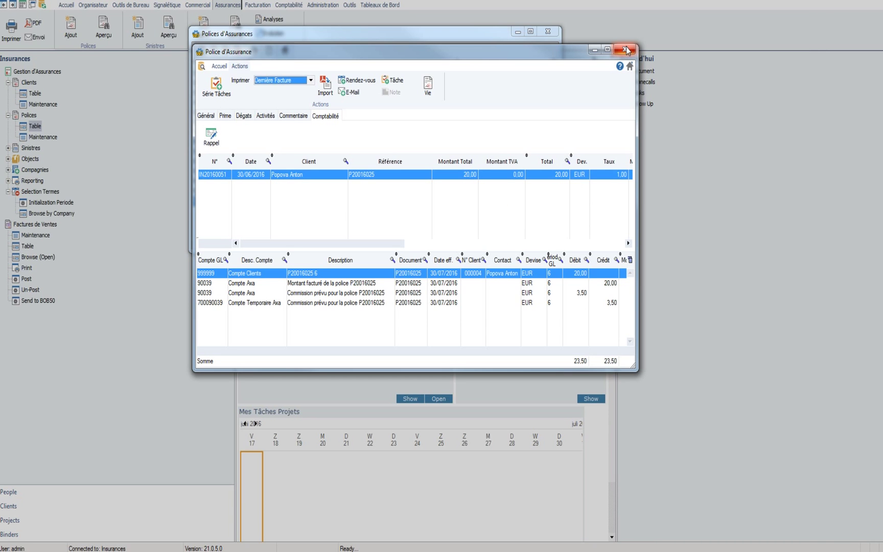
Step: Close the policy windows and open the Factures des Ventes Ouvertes list
{"action": "left_click", "coordinate": [625, 52]}
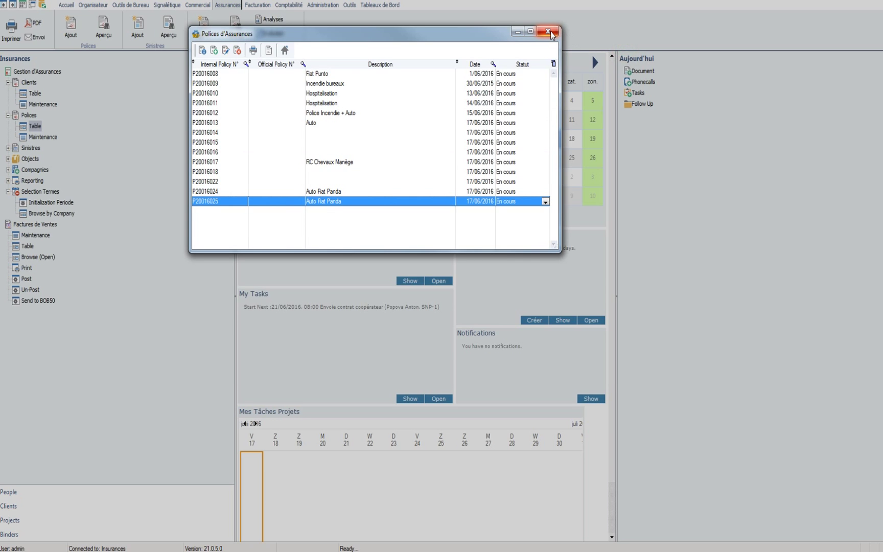
{"action": "left_click", "coordinate": [548, 32]}
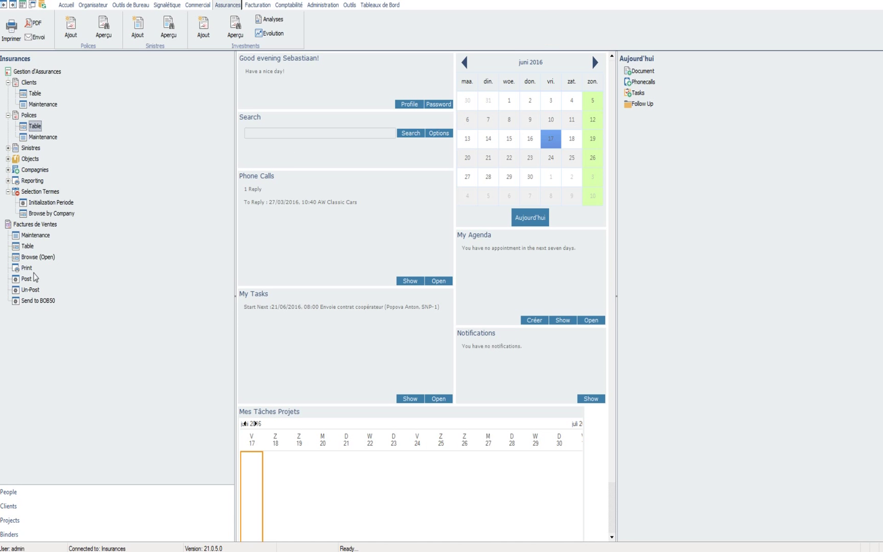
{"action": "left_click", "coordinate": [39, 258]}
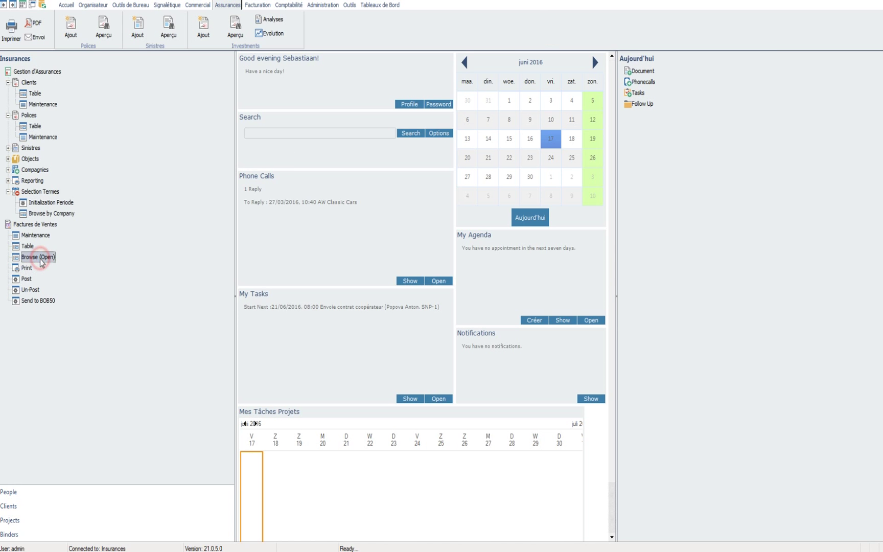
{"action": "double_click", "coordinate": [41, 262]}
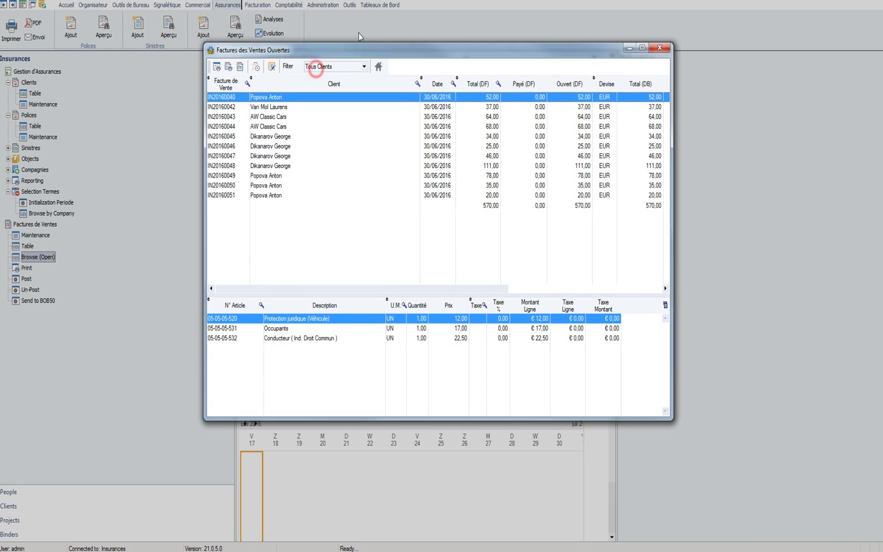
Step: Post a 20,00 payment on the Fiat Panda invoice IN20160051
{"action": "left_click", "coordinate": [285, 150]}
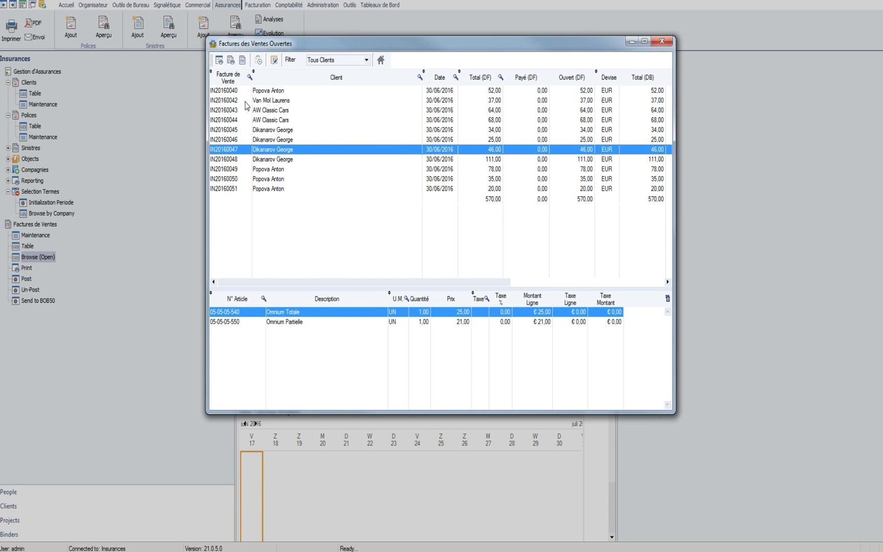
{"action": "left_click", "coordinate": [242, 189]}
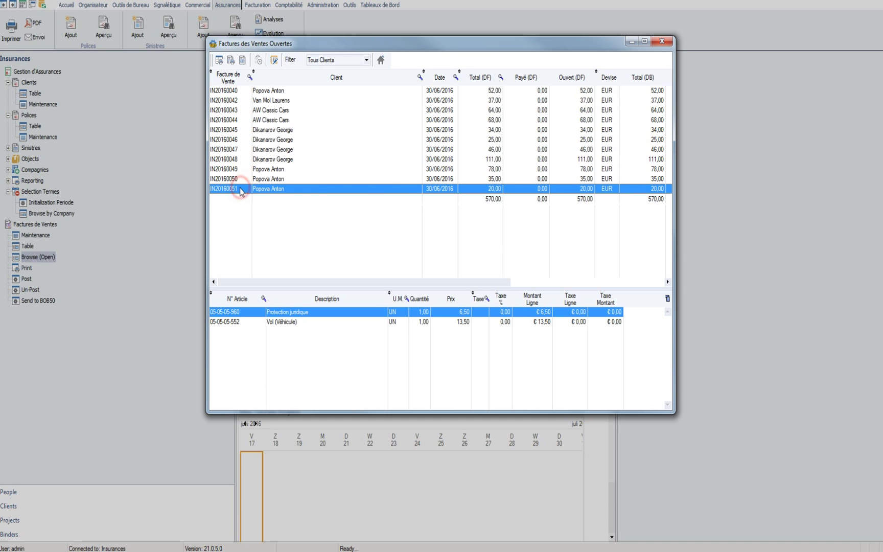
{"action": "left_click", "coordinate": [274, 60]}
{"action": "left_click_drag", "start_coordinate": [401, 226], "coordinate": [412, 170]}
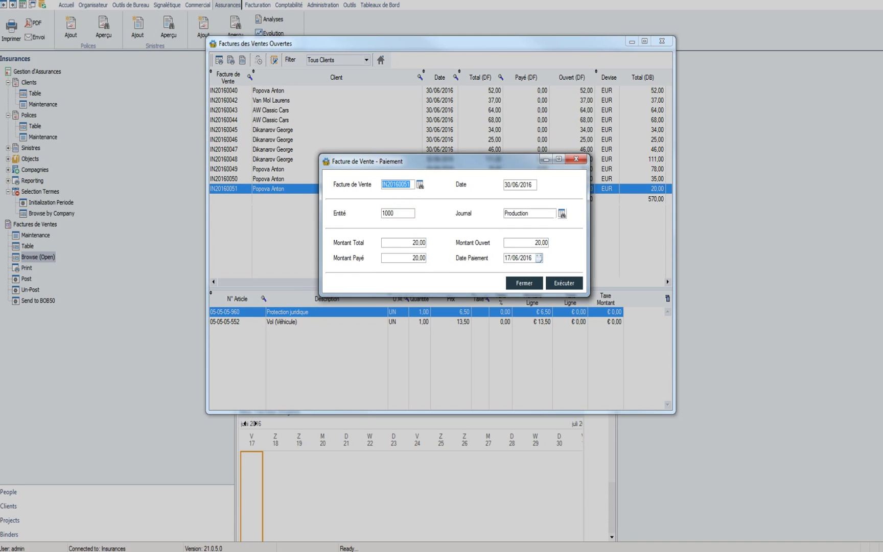
{"action": "left_click", "coordinate": [573, 285]}
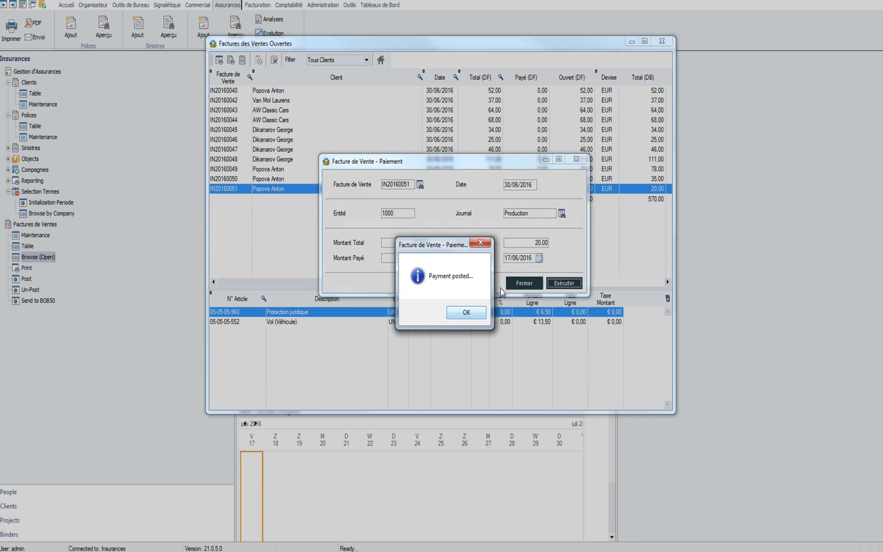
{"action": "left_click_drag", "start_coordinate": [458, 246], "coordinate": [442, 287]}
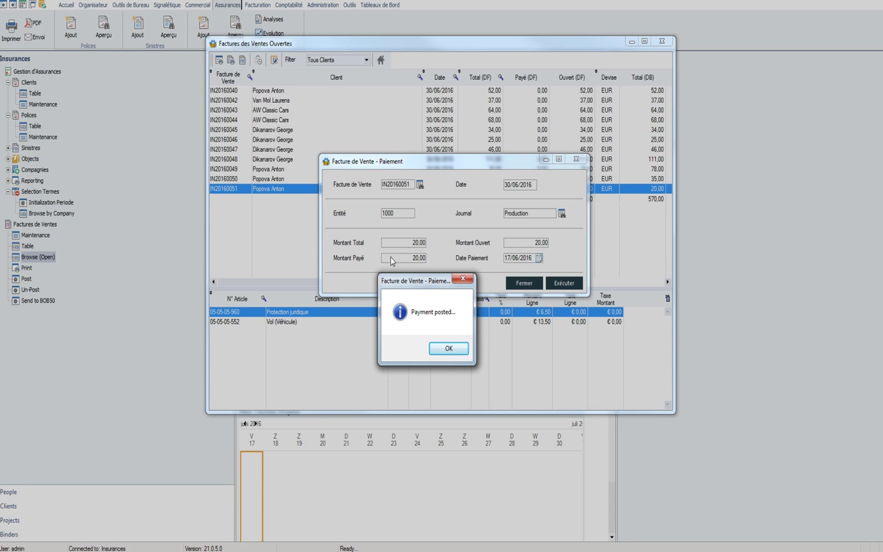
{"action": "left_click", "coordinate": [449, 348]}
Step: Browse invoices IN20160049, IN20160044, IN20160048 and IN20160050, then go to the policies table
{"action": "left_click", "coordinate": [483, 169]}
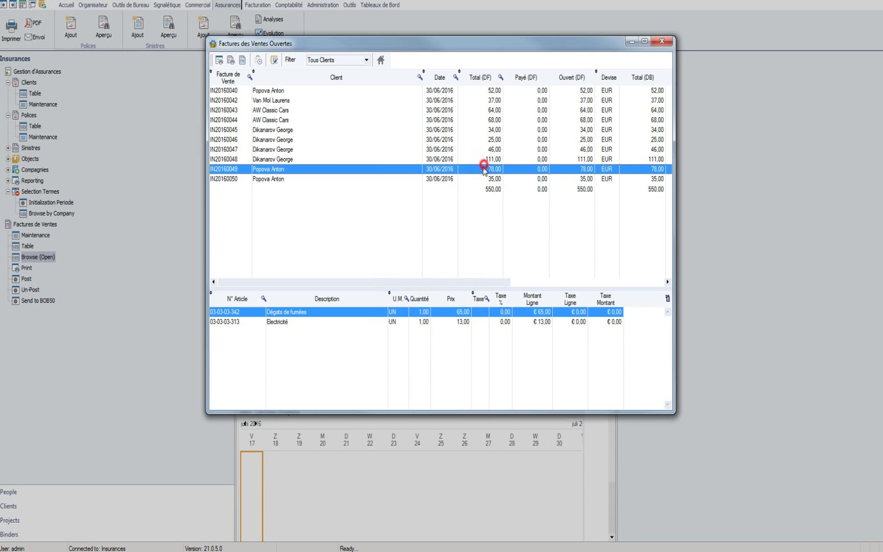
{"action": "left_click", "coordinate": [309, 119]}
{"action": "left_click", "coordinate": [287, 160]}
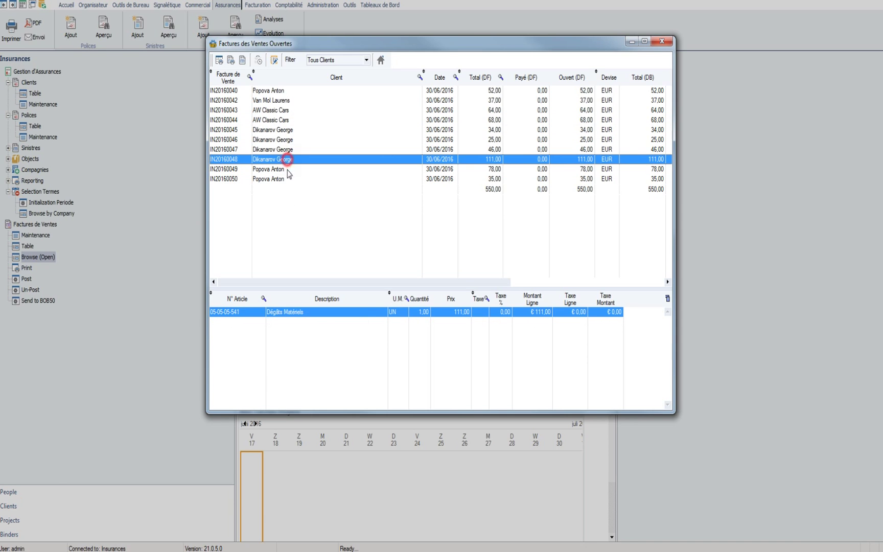
{"action": "left_click", "coordinate": [491, 180]}
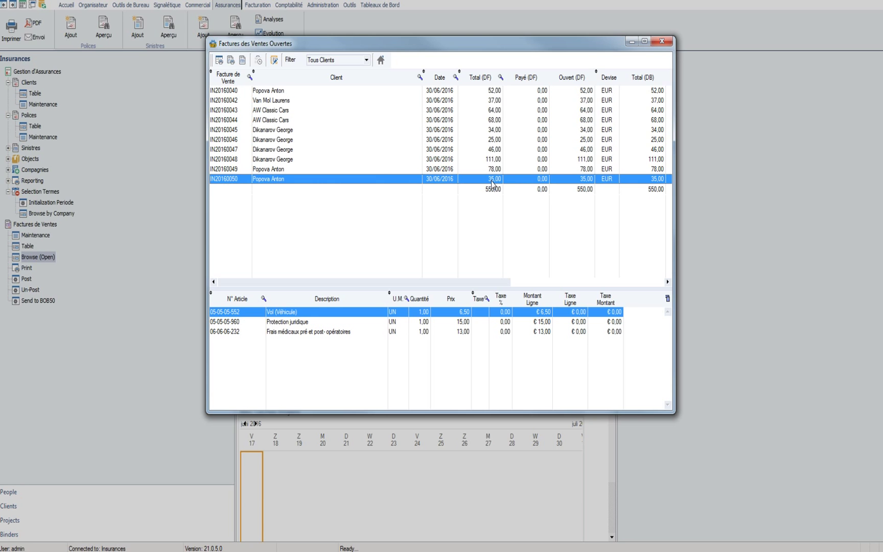
{"action": "left_click", "coordinate": [661, 42]}
{"action": "left_click", "coordinate": [35, 126]}
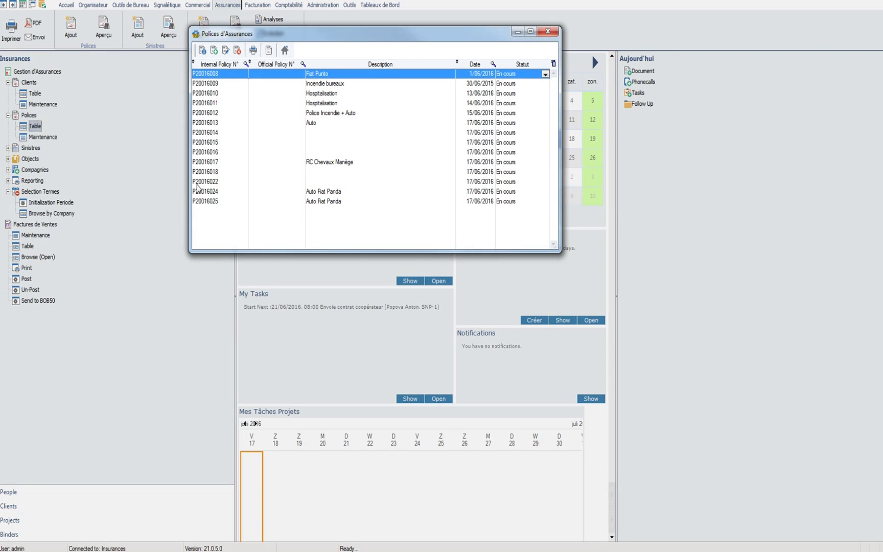
Step: Check invoice IN20160051 in policy P20016025's accounting entries
{"action": "double_click", "coordinate": [207, 200]}
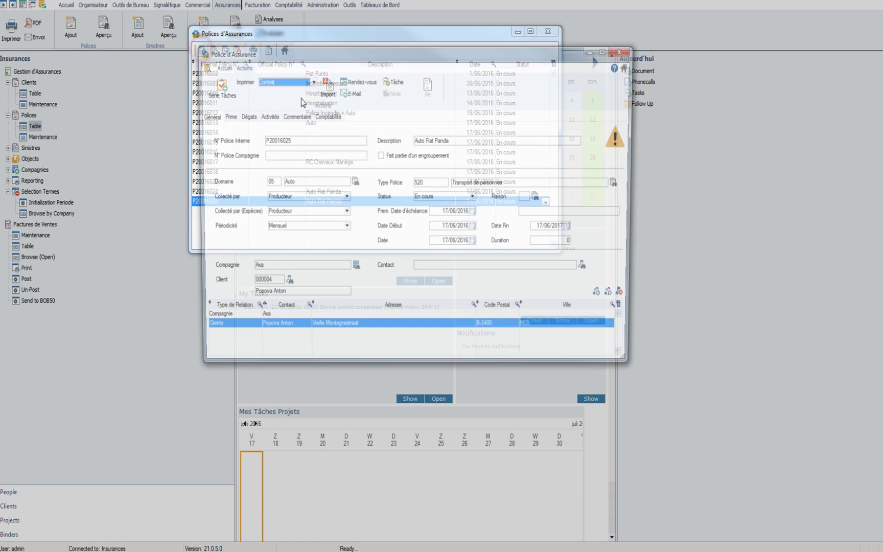
{"action": "left_click", "coordinate": [324, 117]}
{"action": "left_click", "coordinate": [278, 184]}
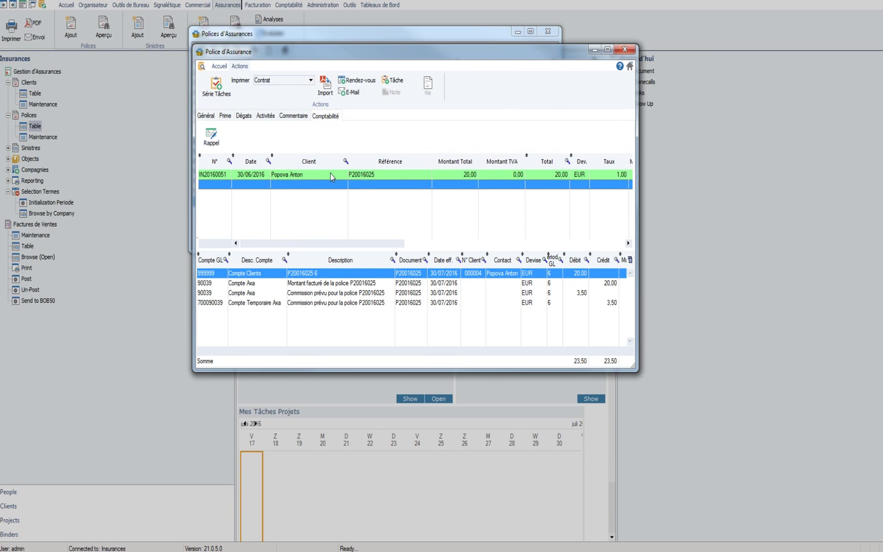
{"action": "left_click", "coordinate": [626, 50]}
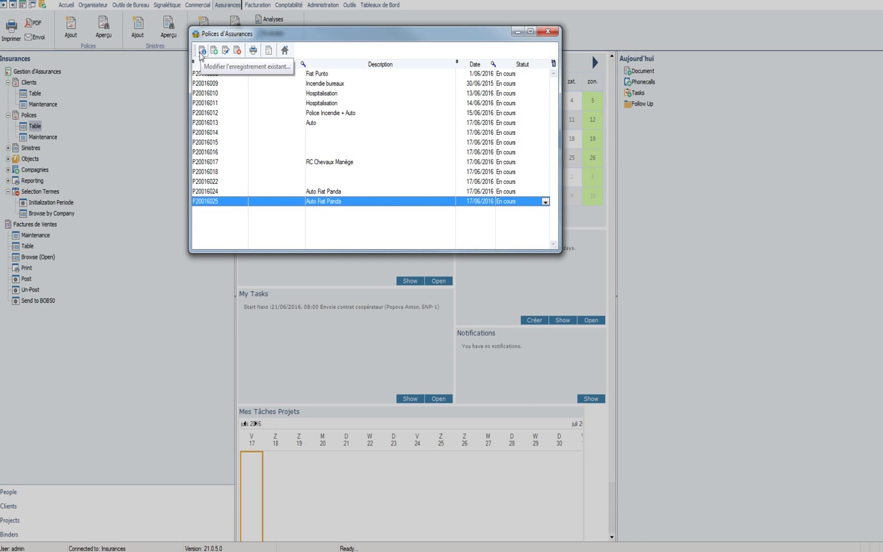
Step: Print a Rappel reminder for invoice IN20160051 to CutePDF Writer on A4
{"action": "left_click", "coordinate": [202, 51]}
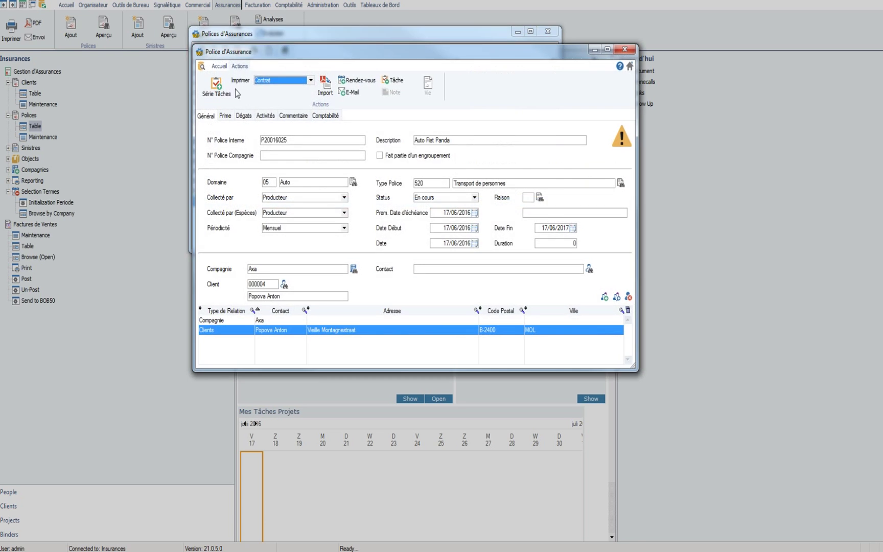
{"action": "left_click", "coordinate": [322, 118]}
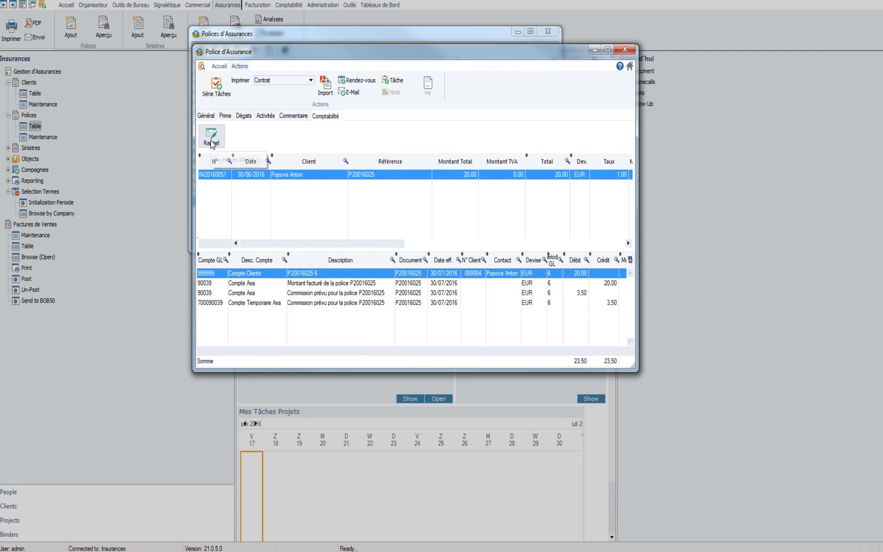
{"action": "left_click", "coordinate": [252, 180]}
{"action": "left_click", "coordinate": [211, 136]}
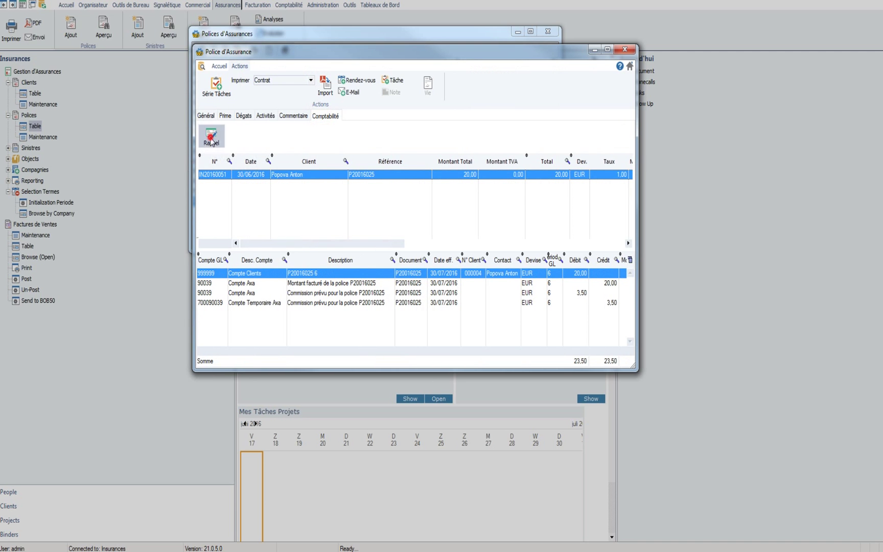
{"action": "left_click_drag", "start_coordinate": [308, 89], "coordinate": [453, 72]}
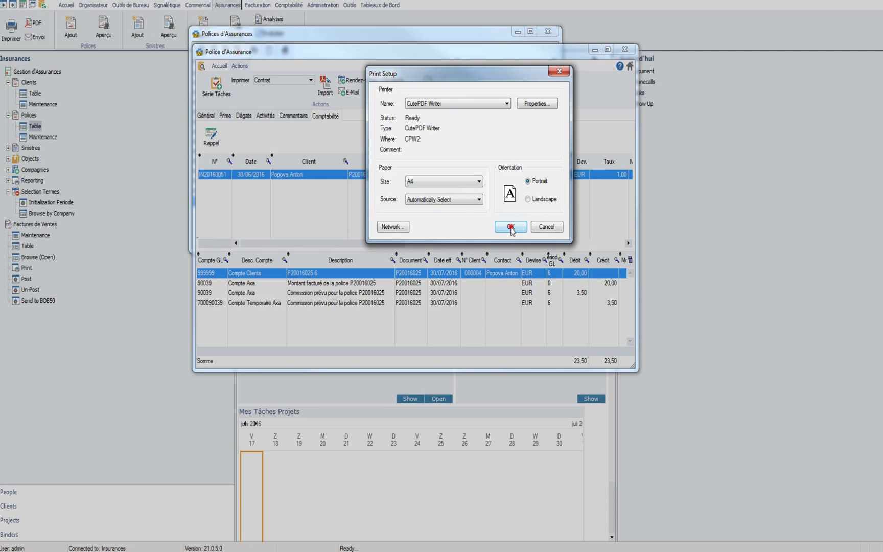
{"action": "left_click", "coordinate": [506, 230]}
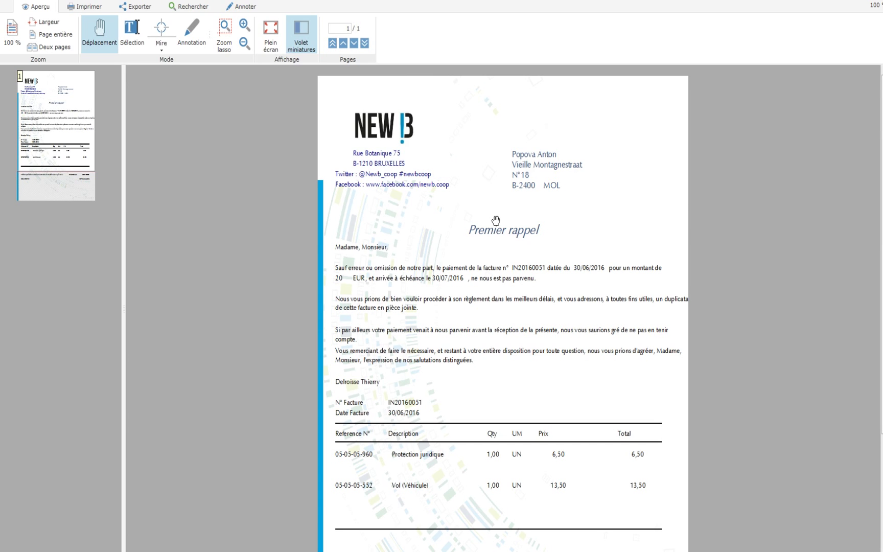
Step: Check the 20,00 EUR total in the Premier rappel footer, then close the preview
{"action": "scroll", "coordinate": [496, 221], "scroll_direction": "down", "scroll_amount": 3}
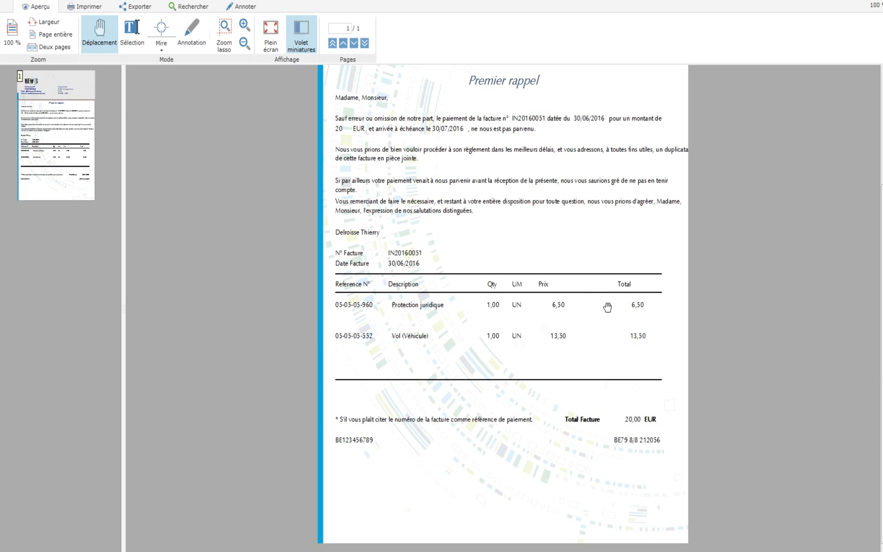
{"action": "key", "text": "Escape"}
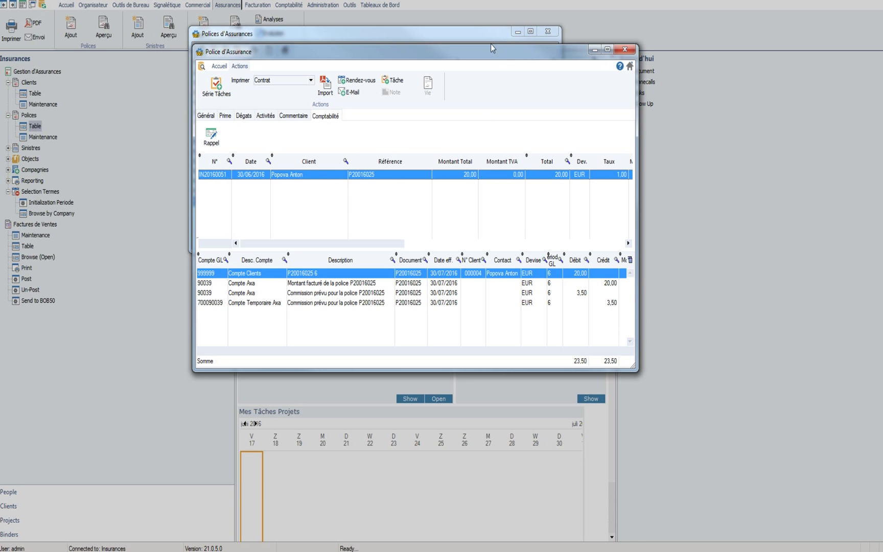
Step: Browse the policy's Commentaire, Activités, Prime and Général tabs and its print choices
{"action": "left_click", "coordinate": [294, 116]}
{"action": "left_click", "coordinate": [266, 116]}
{"action": "left_click", "coordinate": [225, 116]}
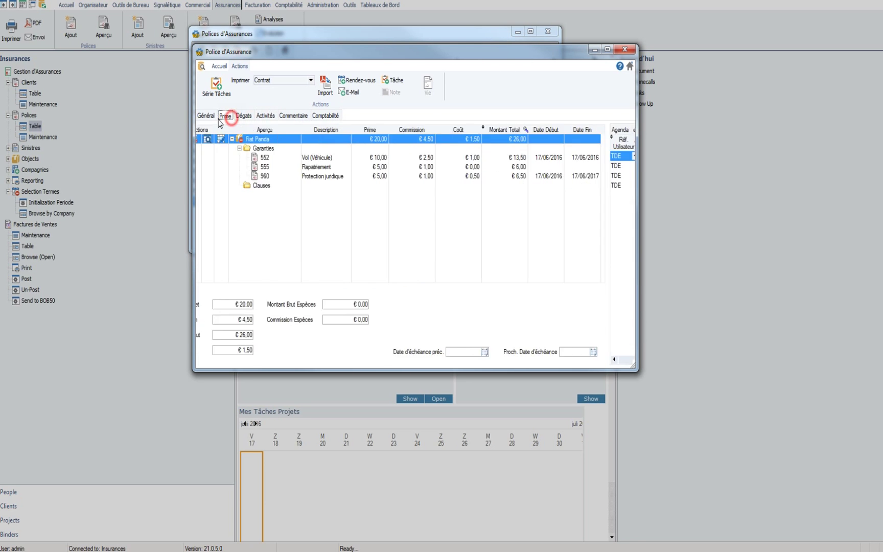
{"action": "left_click", "coordinate": [206, 116]}
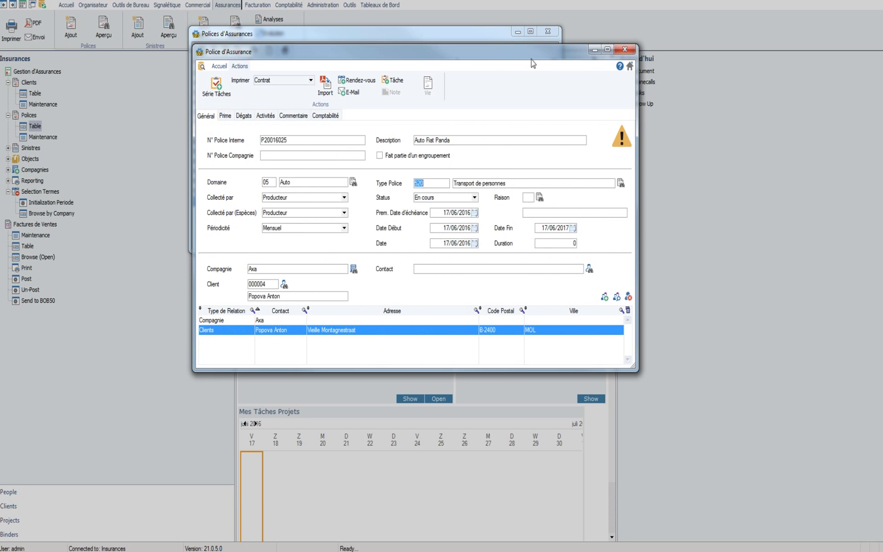
{"action": "left_click_drag", "start_coordinate": [534, 55], "coordinate": [532, 53]}
{"action": "left_click", "coordinate": [284, 79]}
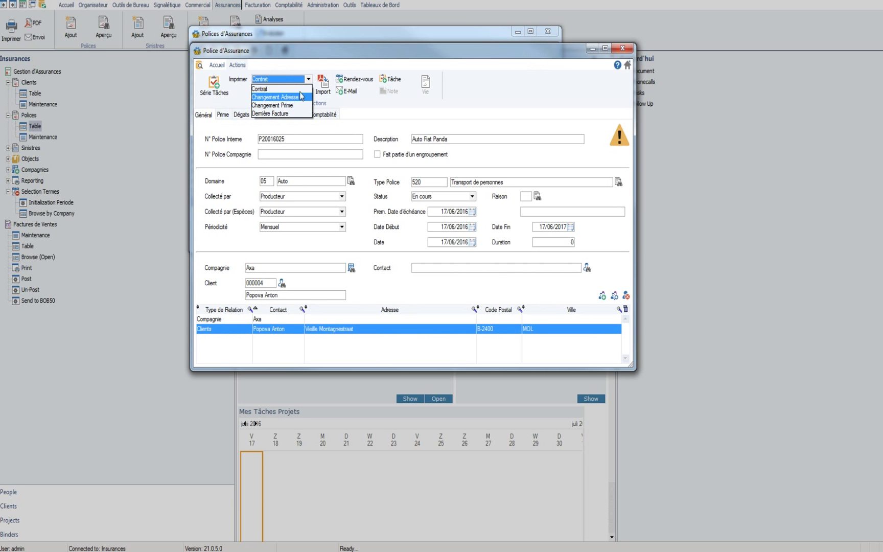
{"action": "left_click", "coordinate": [388, 49]}
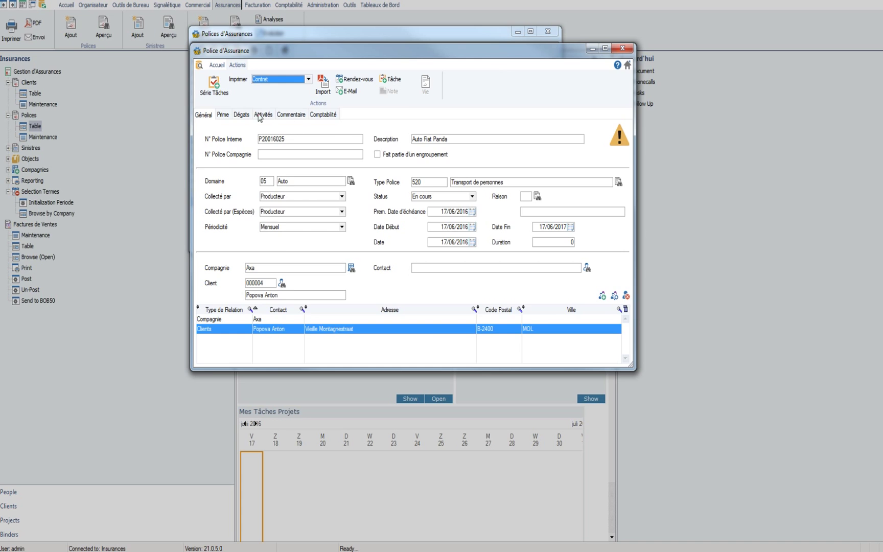
{"action": "left_click", "coordinate": [258, 114]}
Step: Close the policy detail window and the policies list
{"action": "left_click", "coordinate": [623, 48]}
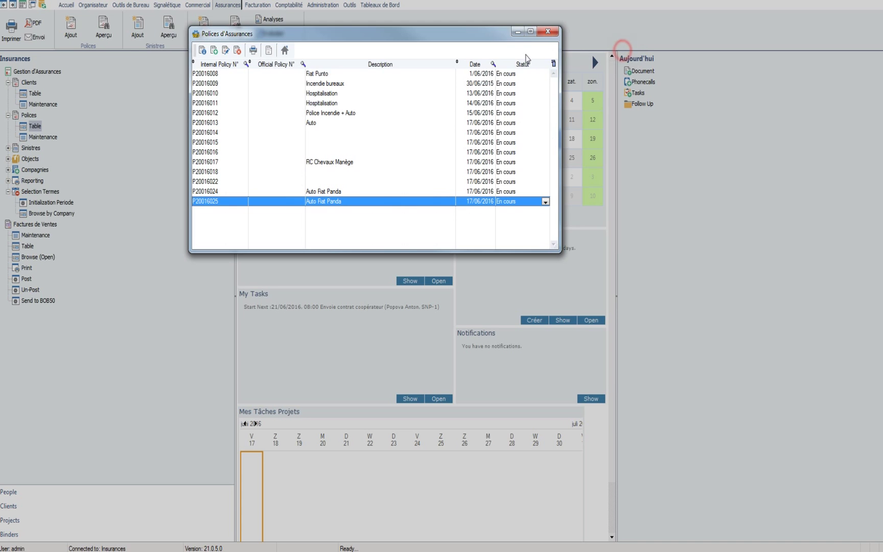
{"action": "left_click_drag", "start_coordinate": [445, 37], "coordinate": [398, 77]}
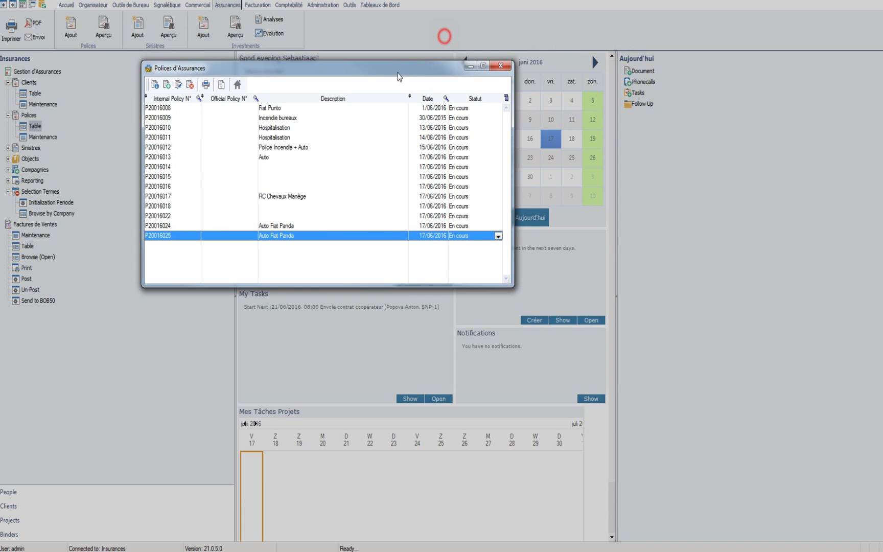
{"action": "left_click", "coordinate": [502, 66]}
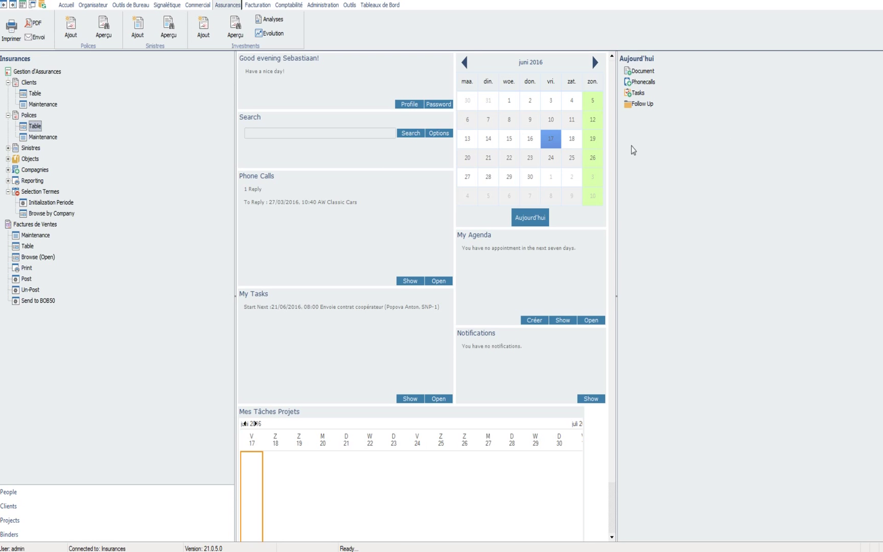
Step: Open today's follow-up items, then close them to return to the dashboard
{"action": "left_click", "coordinate": [641, 104]}
{"action": "left_click", "coordinate": [645, 104]}
{"action": "left_click", "coordinate": [638, 32]}
{"action": "key", "text": "alt+F4"}
Step: Switch to Accueil and group today's tasks by status: 3 Pending, 4 In Progress, 7 Finished
{"action": "left_click", "coordinate": [42, 6]}
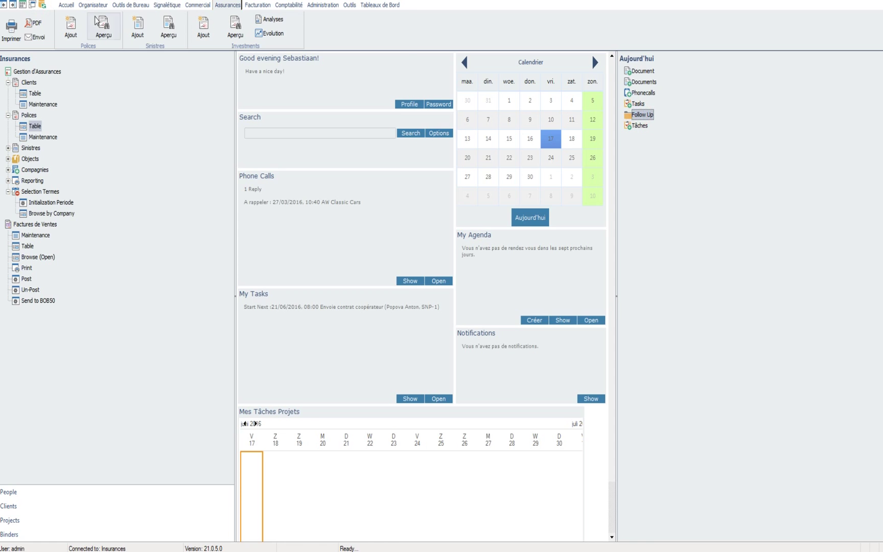
{"action": "left_click", "coordinate": [198, 5]}
{"action": "left_click", "coordinate": [66, 5]}
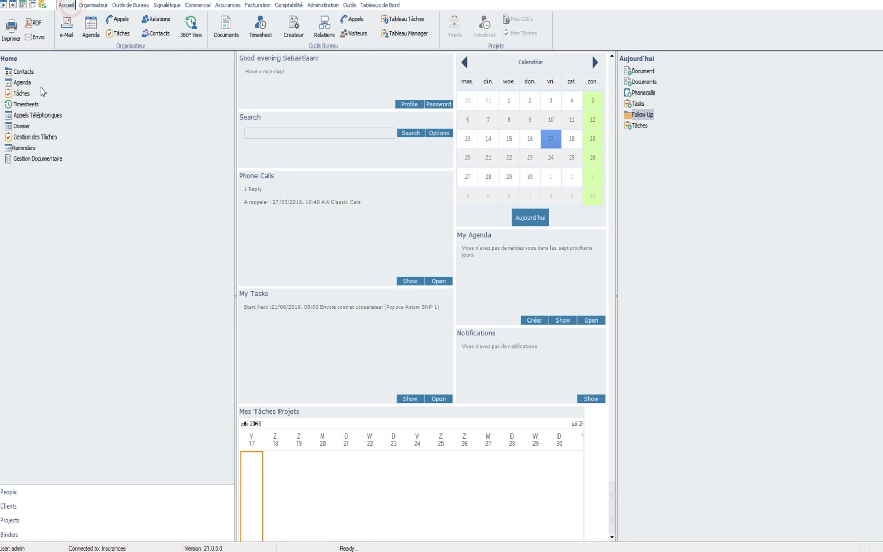
{"action": "double_click", "coordinate": [639, 126]}
{"action": "left_click", "coordinate": [650, 115]}
{"action": "double_click", "coordinate": [637, 104]}
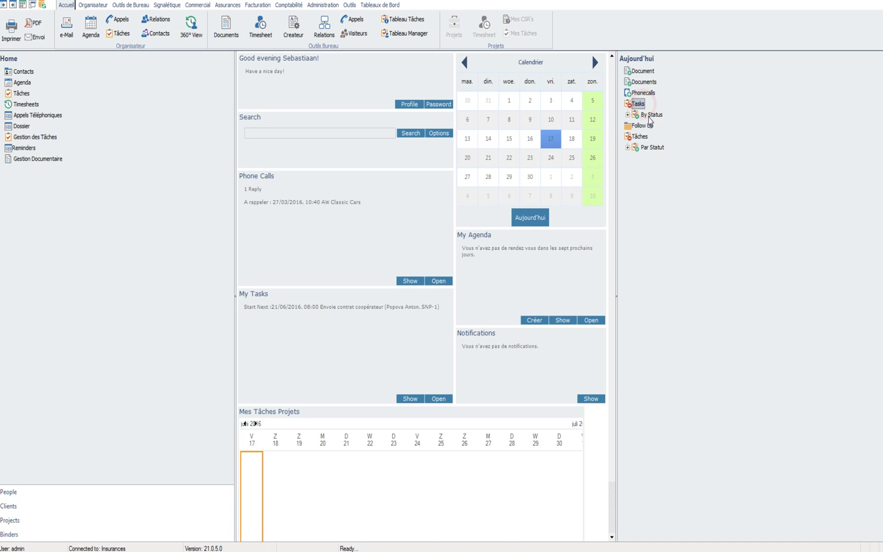
{"action": "double_click", "coordinate": [650, 114]}
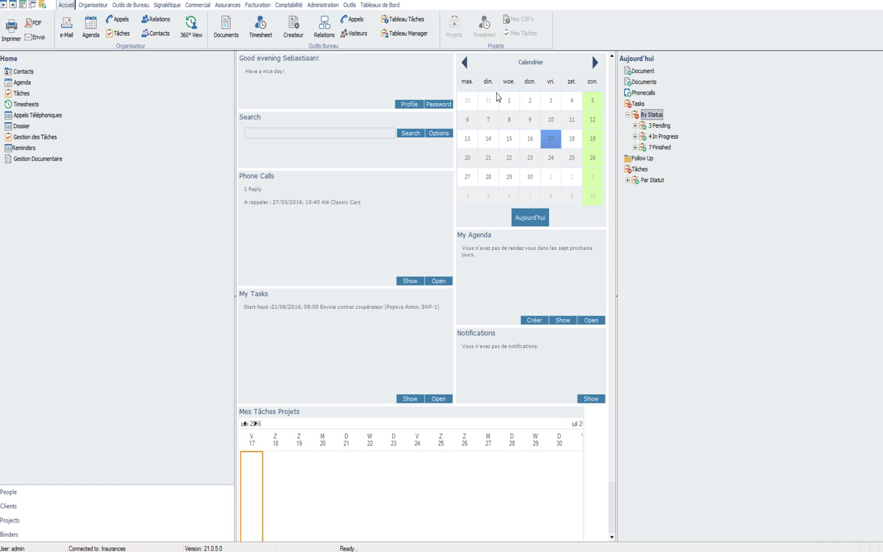